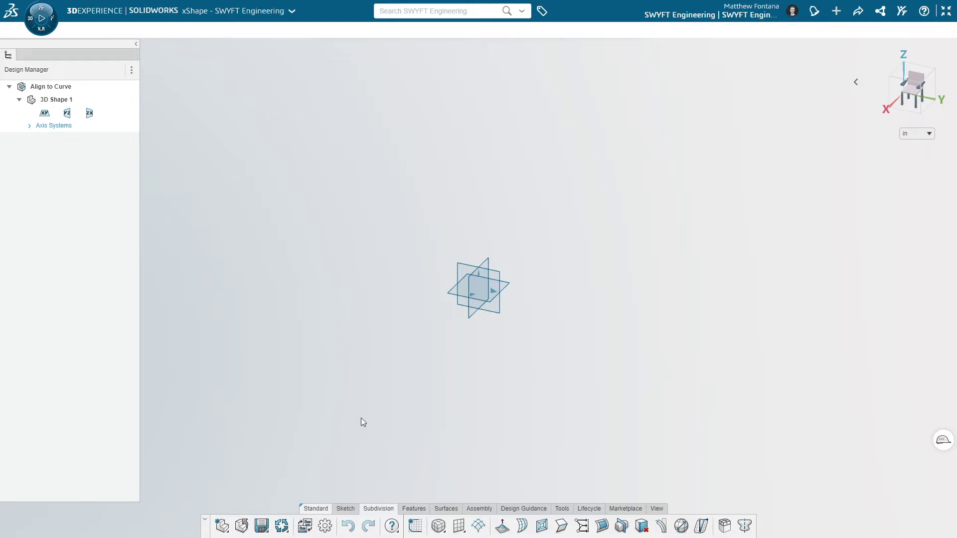
Create a subdivision cylinder at the origin with 8 sides, 3 height divisions and 100% scale.
{"action": "left_click", "coordinate": [443, 529]}
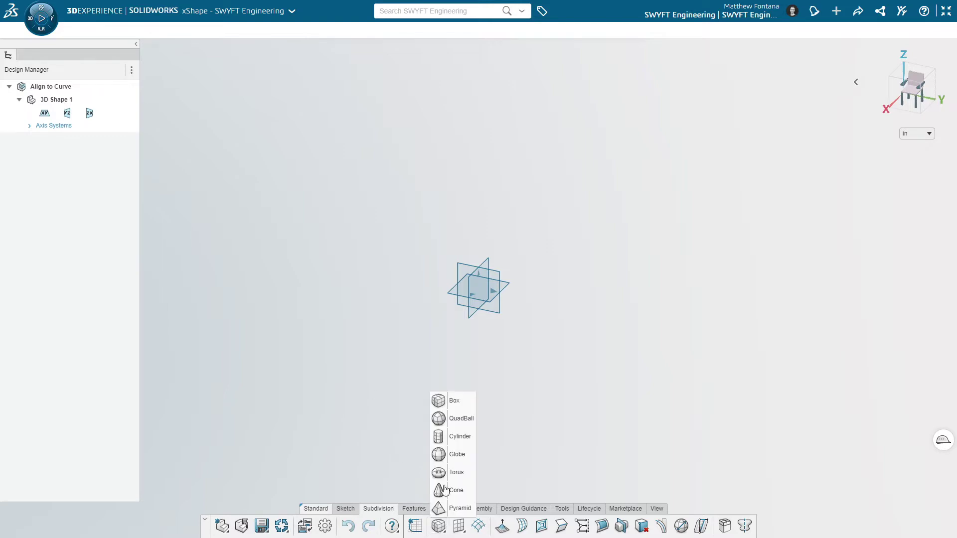
{"action": "left_click", "coordinate": [454, 437]}
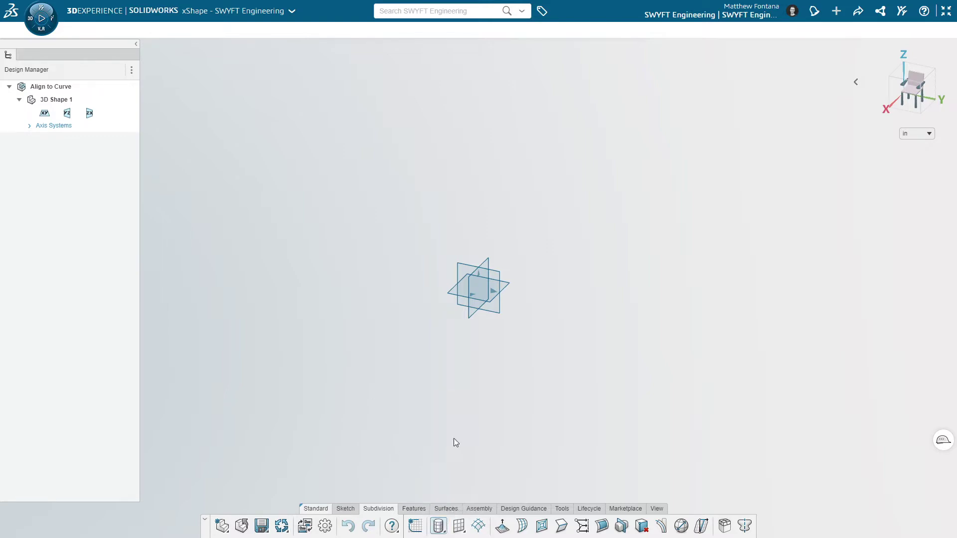
{"action": "left_click", "coordinate": [479, 293]}
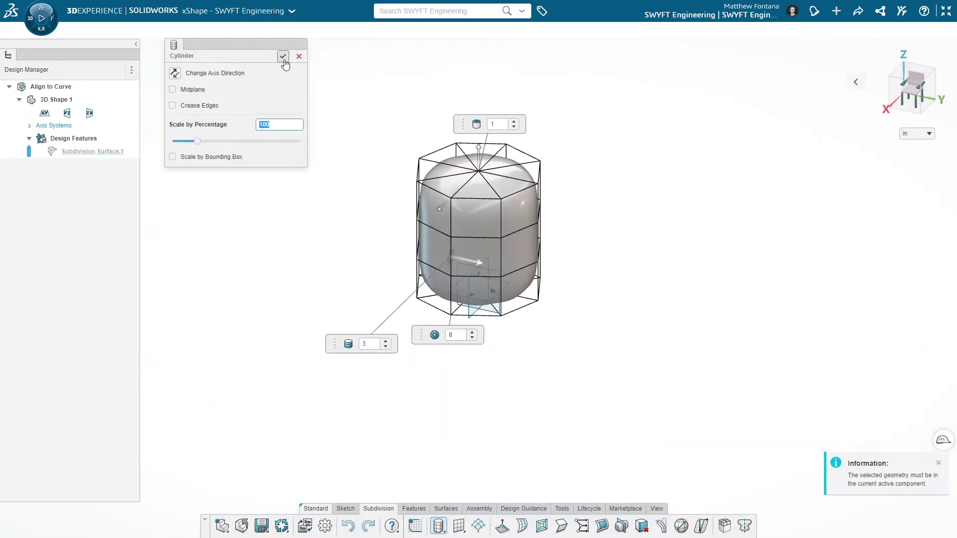
{"action": "left_click", "coordinate": [283, 56]}
{"action": "middle_click_drag", "start_coordinate": [327, 312], "coordinate": [357, 340]}
{"action": "left_click", "coordinate": [588, 249]}
{"action": "middle_click_drag", "start_coordinate": [578, 234], "coordinate": [586, 263]}
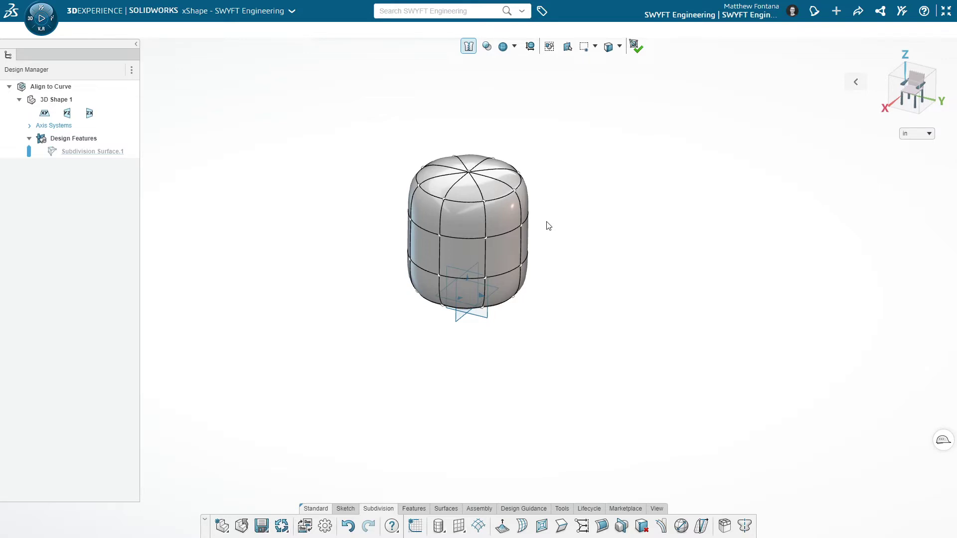
{"action": "middle_click_drag", "start_coordinate": [566, 421], "coordinate": [575, 333]}
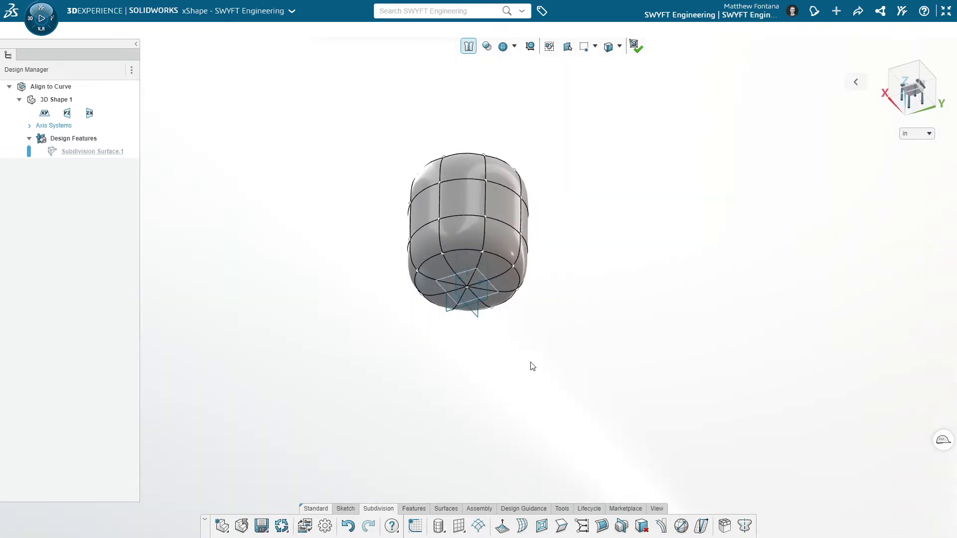
Start a reference plane parallel to the XY plane, raised about 2.33 in up the cylinder.
{"action": "left_click", "coordinate": [414, 508]}
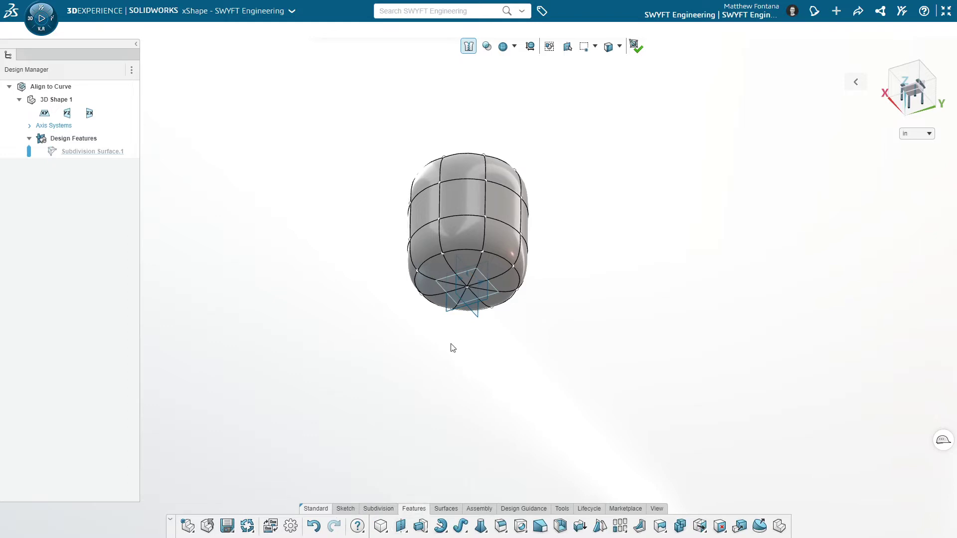
{"action": "left_click", "coordinate": [489, 289]}
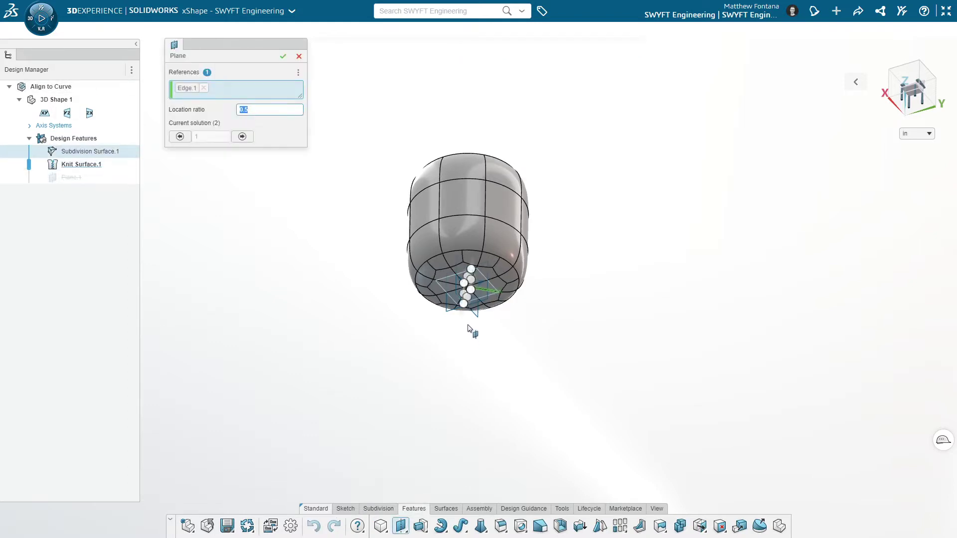
{"action": "scroll", "coordinate": [489, 291], "scroll_direction": "up", "scroll_amount": 3}
{"action": "left_click", "coordinate": [488, 294]}
{"action": "left_click", "coordinate": [501, 296]}
{"action": "middle_click_drag", "start_coordinate": [593, 307], "coordinate": [590, 396]}
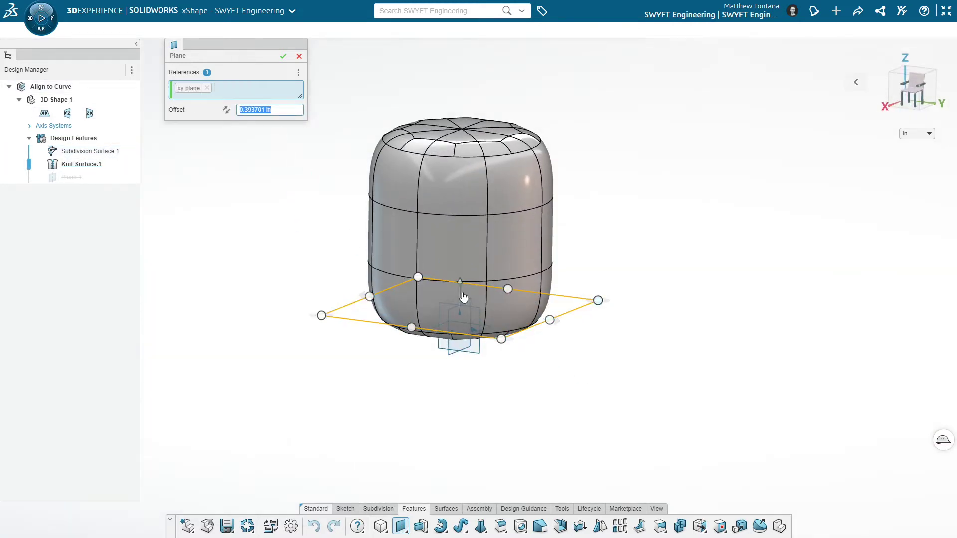
{"action": "left_click_drag", "start_coordinate": [460, 292], "coordinate": [474, 195]}
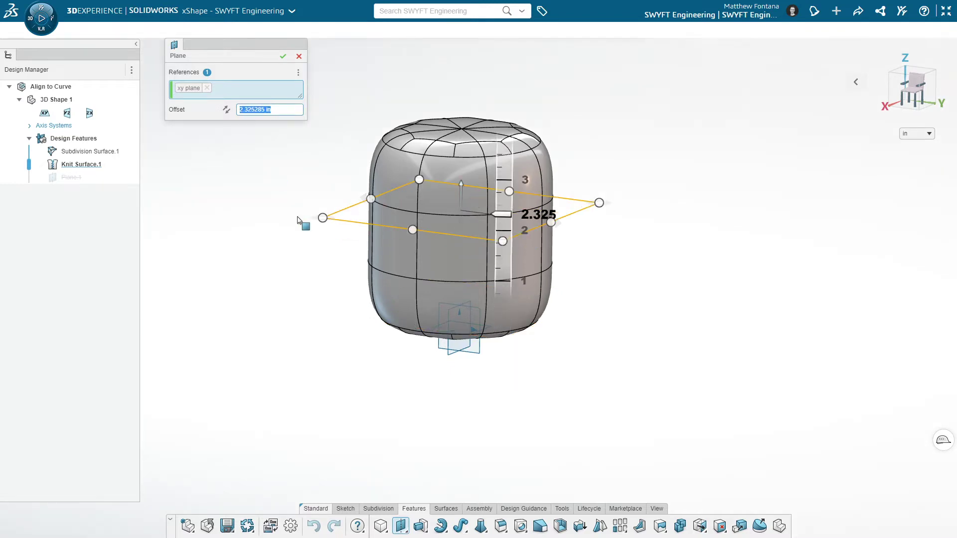
Set the reference plane's offset to 2.5 in and finish the plane.
{"action": "middle_click_drag", "start_coordinate": [310, 265], "coordinate": [334, 306]}
{"action": "double_click", "coordinate": [263, 108]}
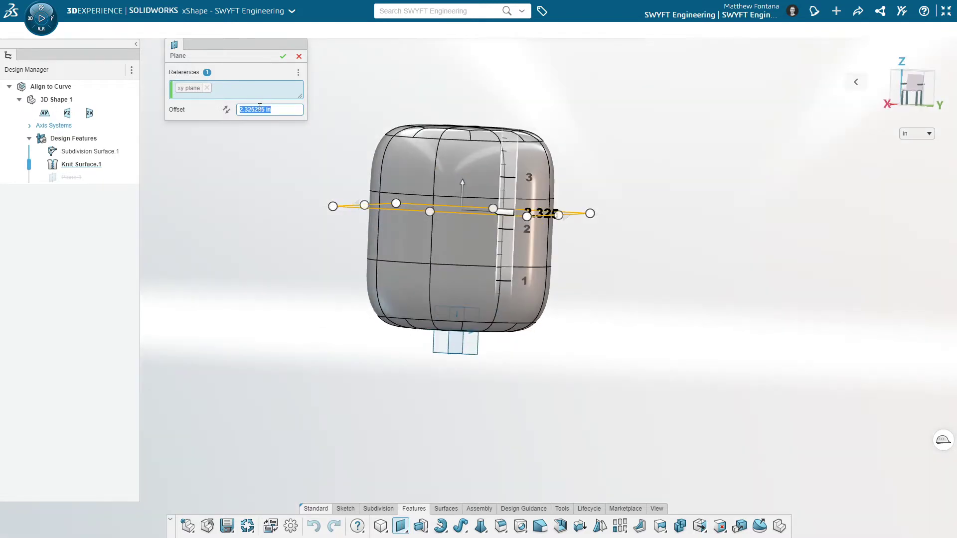
{"action": "type", "text": "2.5"}
{"action": "key", "text": "Return"}
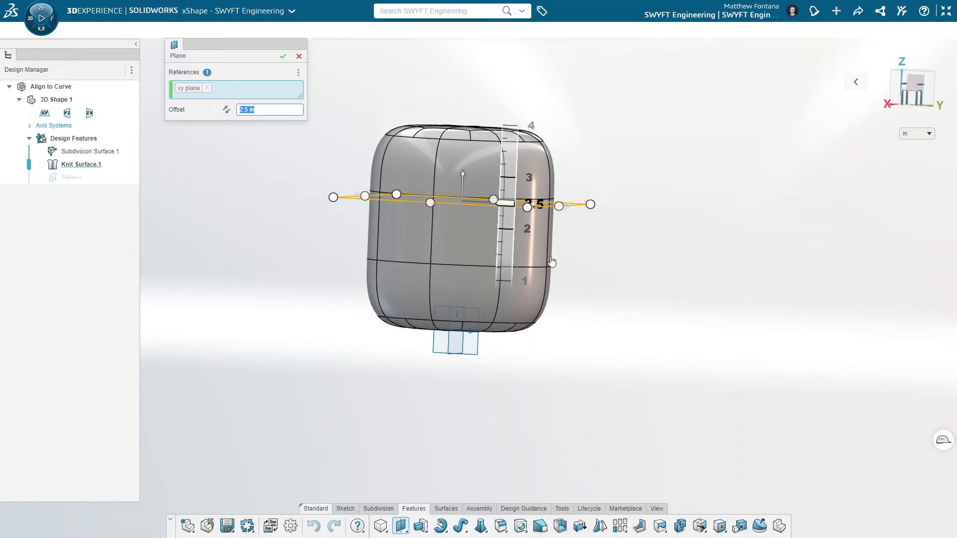
{"action": "middle_click_drag", "start_coordinate": [555, 288], "coordinate": [543, 317]}
{"action": "left_click", "coordinate": [283, 56]}
Sketch a 5 in diameter circle centred on the origin on the offset plane, and finish the sketch.
{"action": "left_click", "coordinate": [353, 202]}
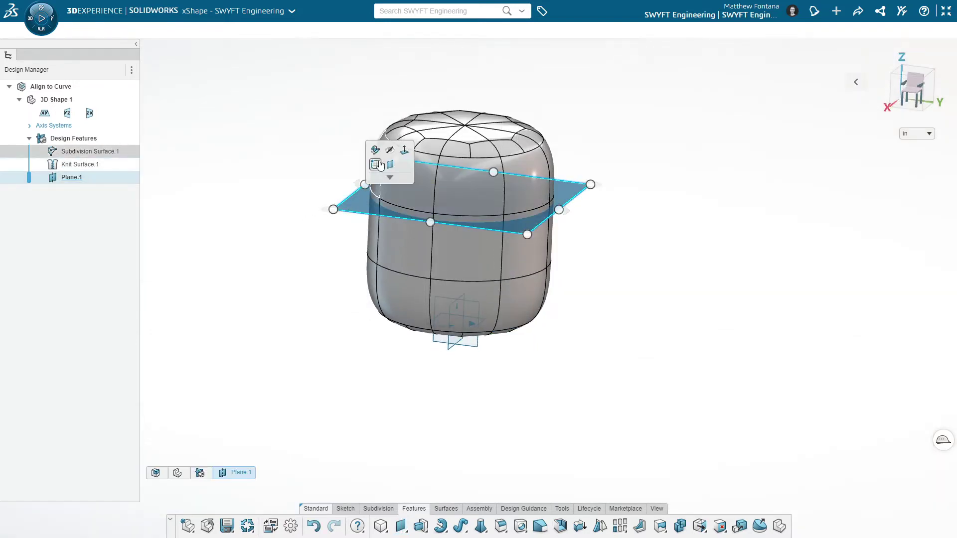
{"action": "left_click", "coordinate": [376, 164]}
{"action": "left_click", "coordinate": [368, 205]}
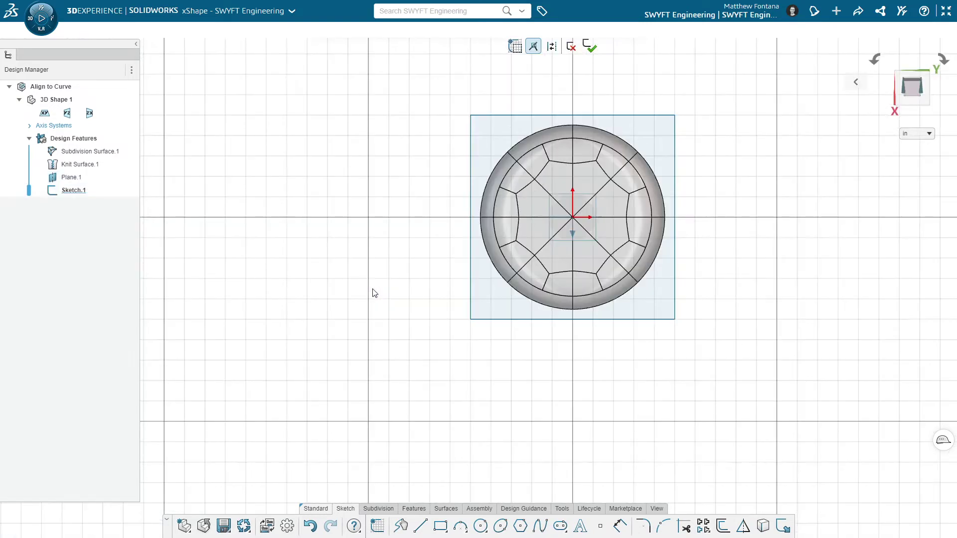
{"action": "left_click", "coordinate": [376, 290]}
{"action": "left_click", "coordinate": [402, 310]}
{"action": "left_click", "coordinate": [572, 217]}
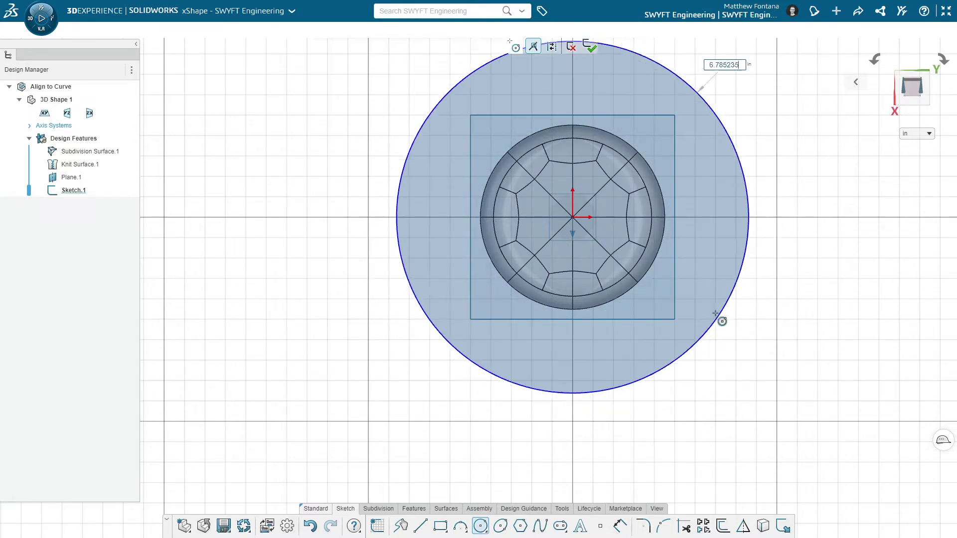
{"action": "left_click", "coordinate": [675, 308]}
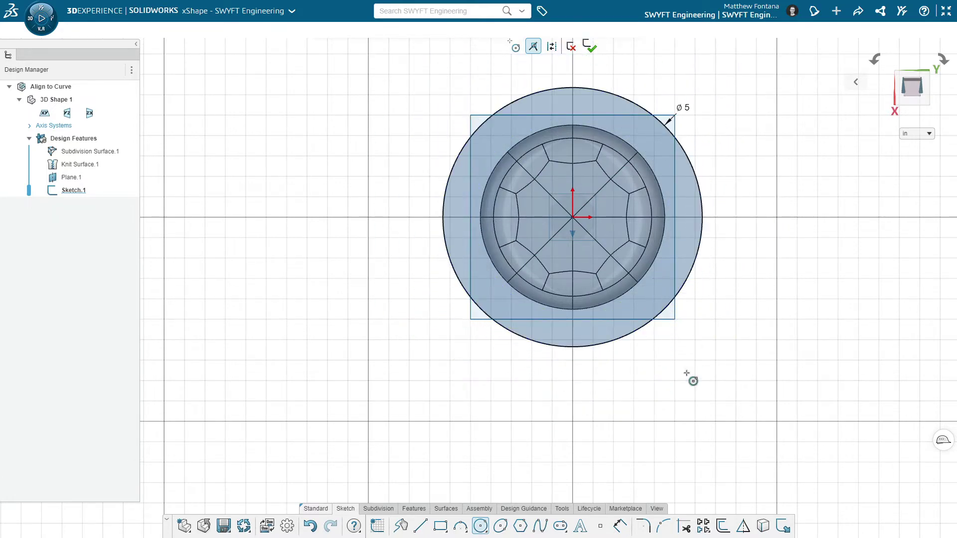
{"action": "middle_click_drag", "start_coordinate": [675, 433], "coordinate": [675, 342]}
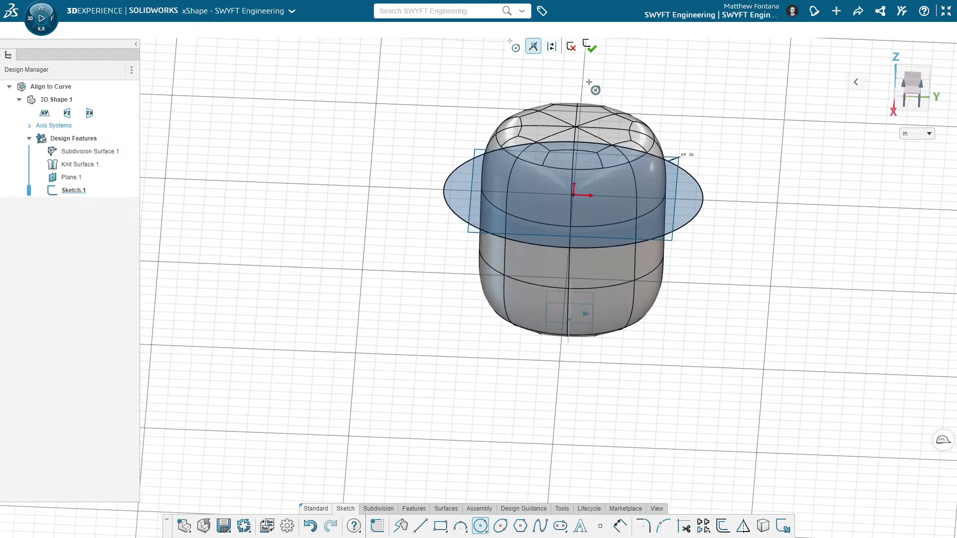
{"action": "left_click", "coordinate": [590, 50]}
{"action": "left_click", "coordinate": [590, 49]}
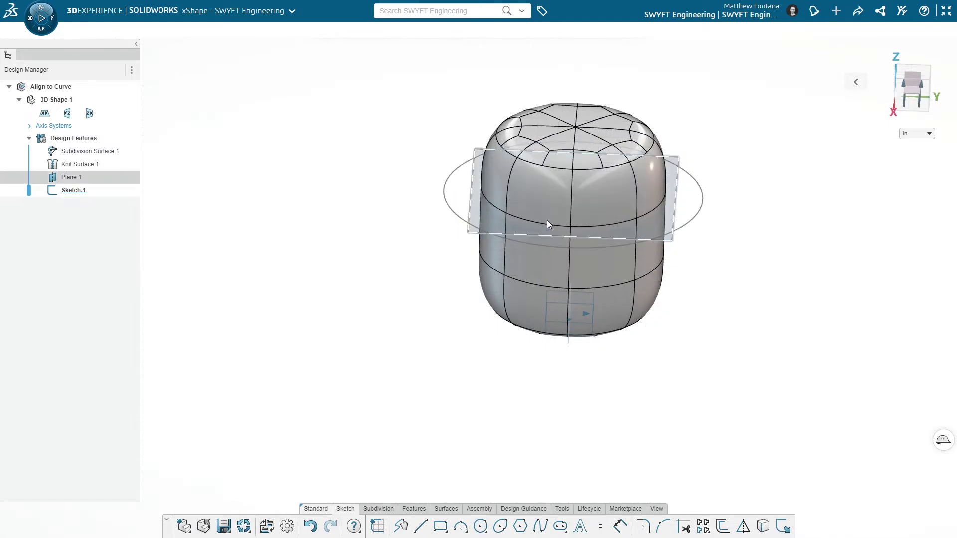
Open the cylinder's subdivision surface for editing, and return to the circle sketch as the active feature.
{"action": "double_click", "coordinate": [542, 226]}
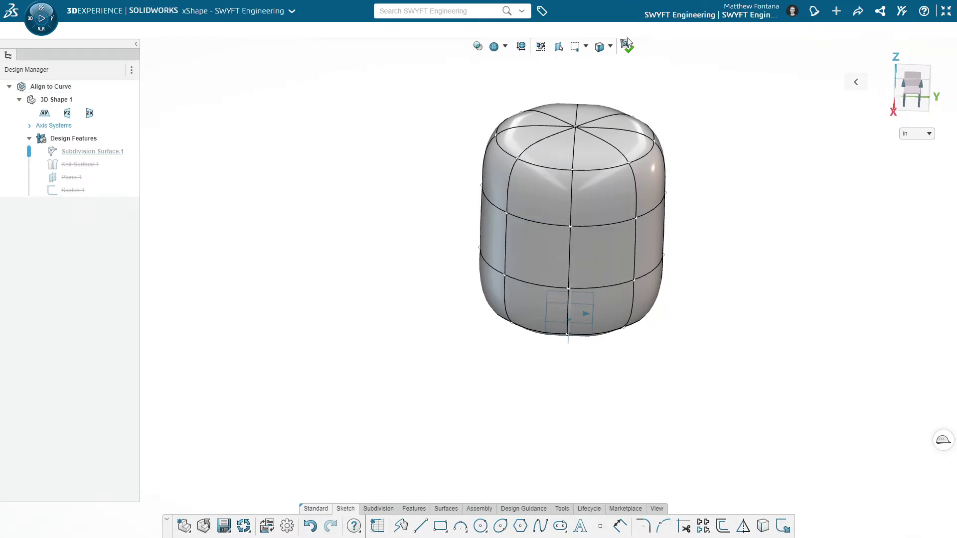
{"action": "double_click", "coordinate": [82, 196]}
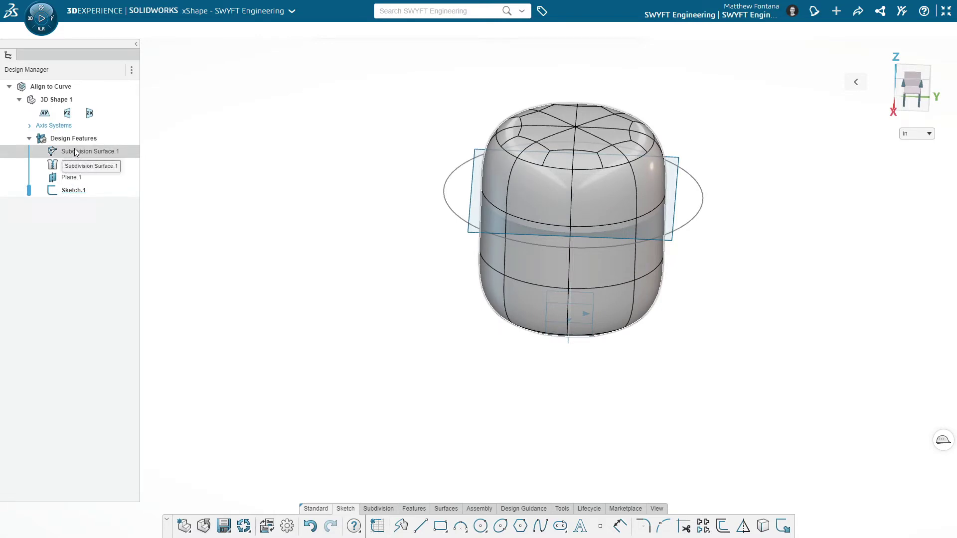
Add a new ordered geometrical set under 3D Shape 1 and move the offset plane and circle sketch into it.
{"action": "left_click", "coordinate": [64, 100]}
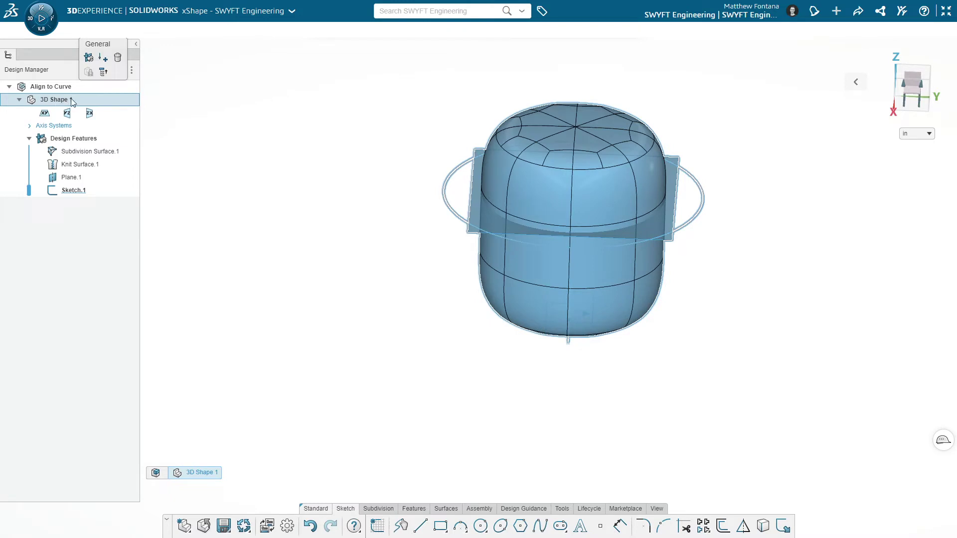
{"action": "left_click", "coordinate": [90, 57]}
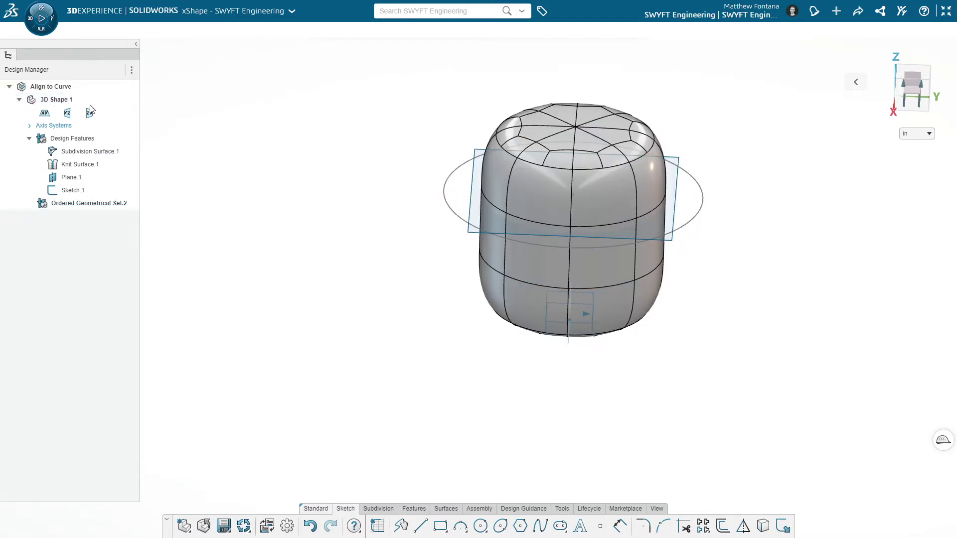
{"action": "left_click", "coordinate": [75, 187]}
{"action": "mouse_move", "coordinate": [74, 186]}
{"action": "left_mouse_down"}
{"action": "mouse_move", "coordinate": [94, 182]}
{"action": "mouse_move", "coordinate": [115, 213]}
{"action": "left_mouse_up"}
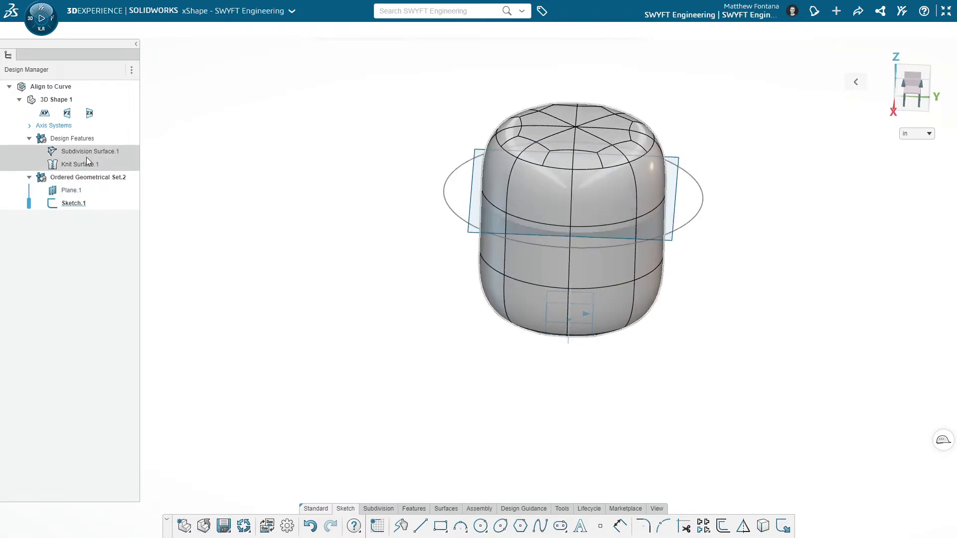
Edit the subdivision surface and crease the upper horizontal edge loop around the cylinder's side.
{"action": "double_click", "coordinate": [513, 216]}
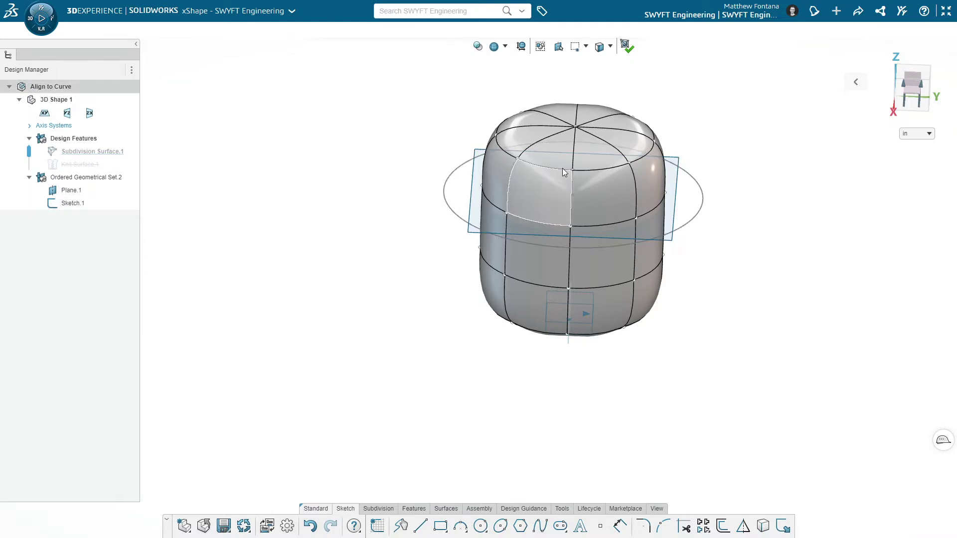
{"action": "double_click", "coordinate": [513, 216]}
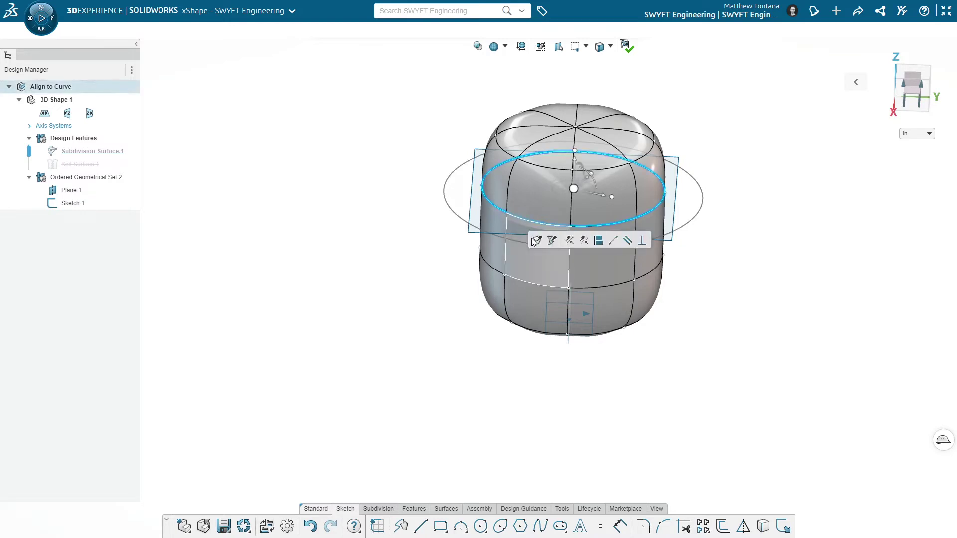
{"action": "left_click", "coordinate": [537, 241]}
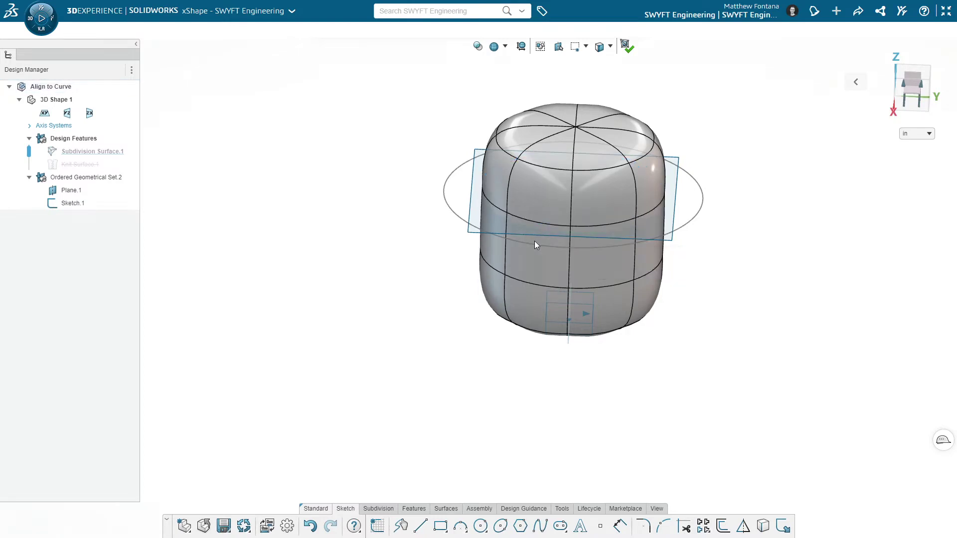
Align the creased edge loop to the sketched circle with Align to Curve.
{"action": "double_click", "coordinate": [487, 201]}
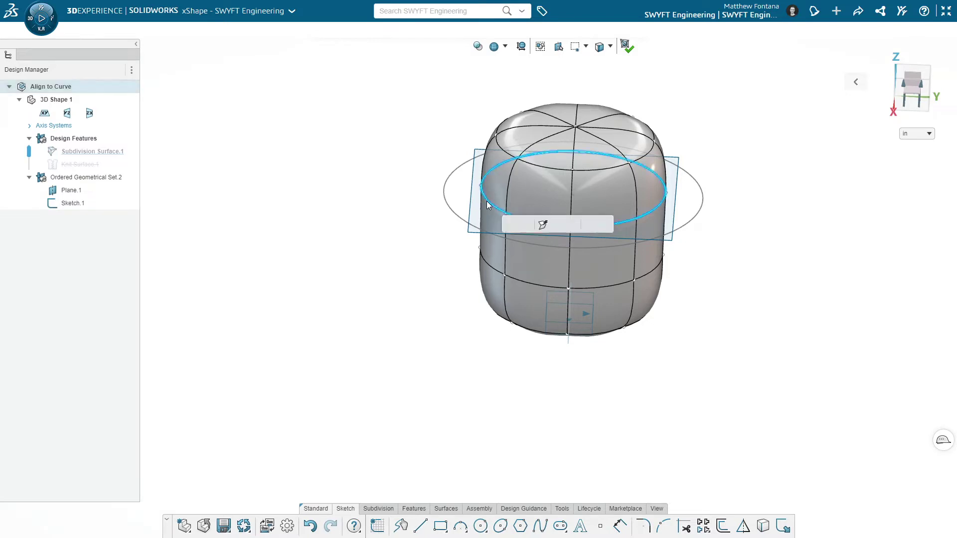
{"action": "left_click", "coordinate": [444, 200]}
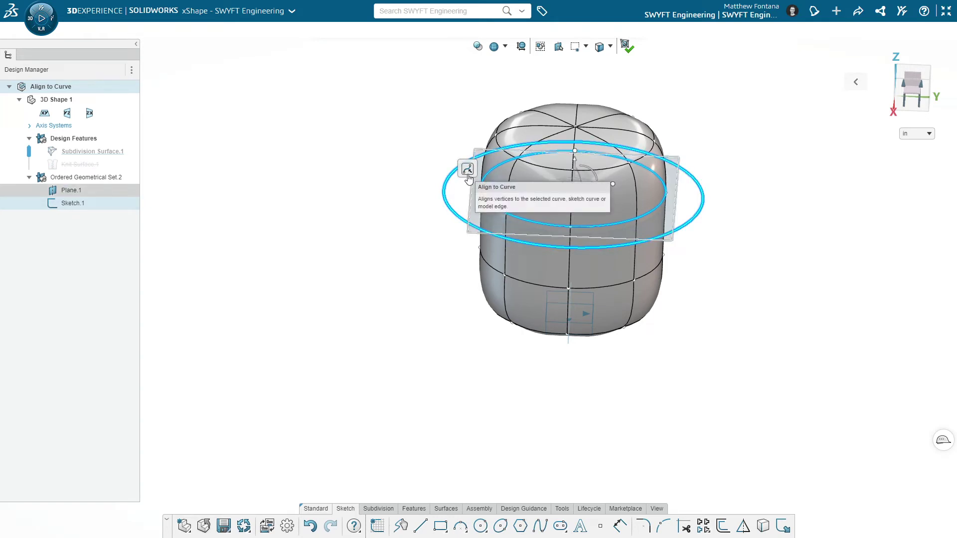
{"action": "left_click", "coordinate": [468, 170]}
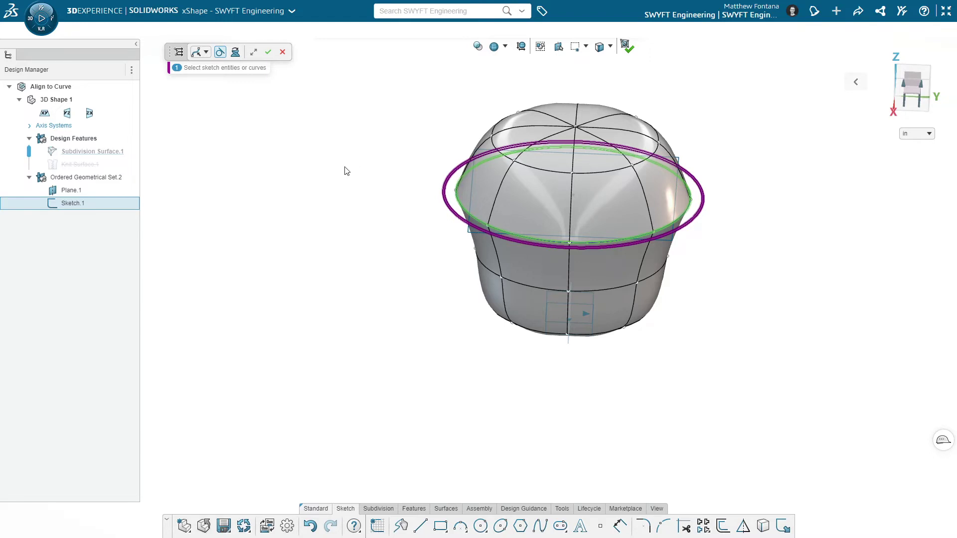
{"action": "left_click", "coordinate": [240, 58]}
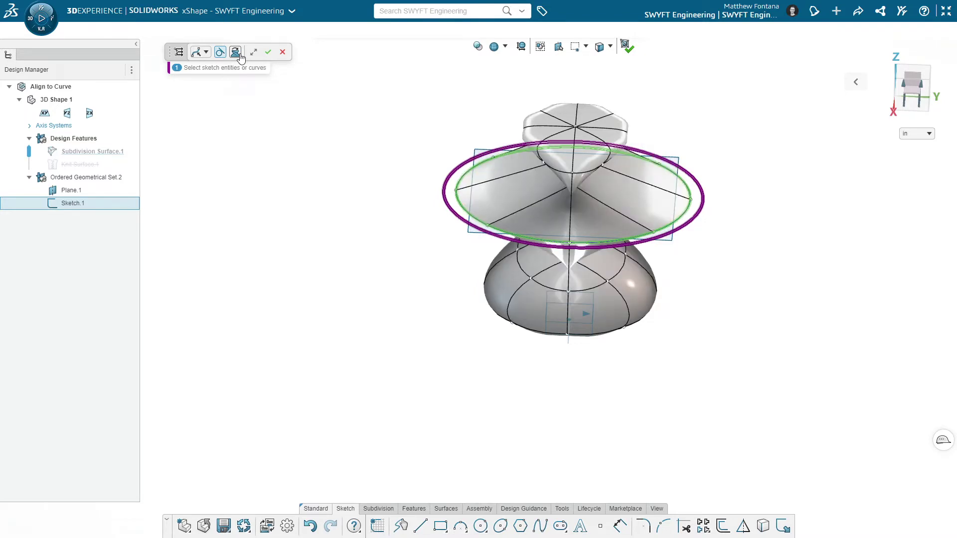
{"action": "left_click", "coordinate": [240, 58]}
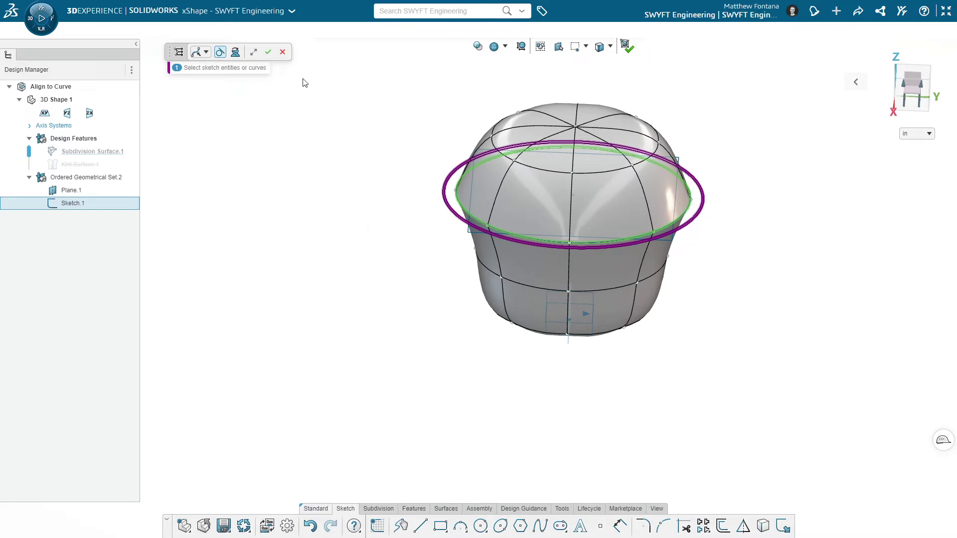
{"action": "left_click", "coordinate": [269, 51]}
Examine how the creased edge loop lines up with the sketched circle around the body.
{"action": "mouse_move", "coordinate": [366, 309]}
{"action": "middle_mouse_down"}
{"action": "mouse_move", "coordinate": [382, 257]}
{"action": "mouse_move", "coordinate": [374, 301]}
{"action": "middle_mouse_up"}
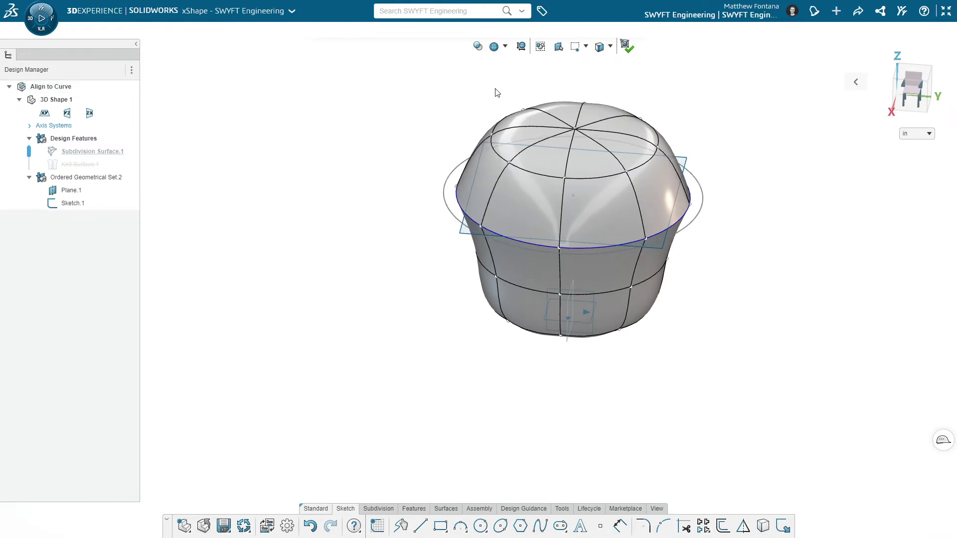
{"action": "scroll", "coordinate": [496, 149], "scroll_direction": "down", "scroll_amount": 4}
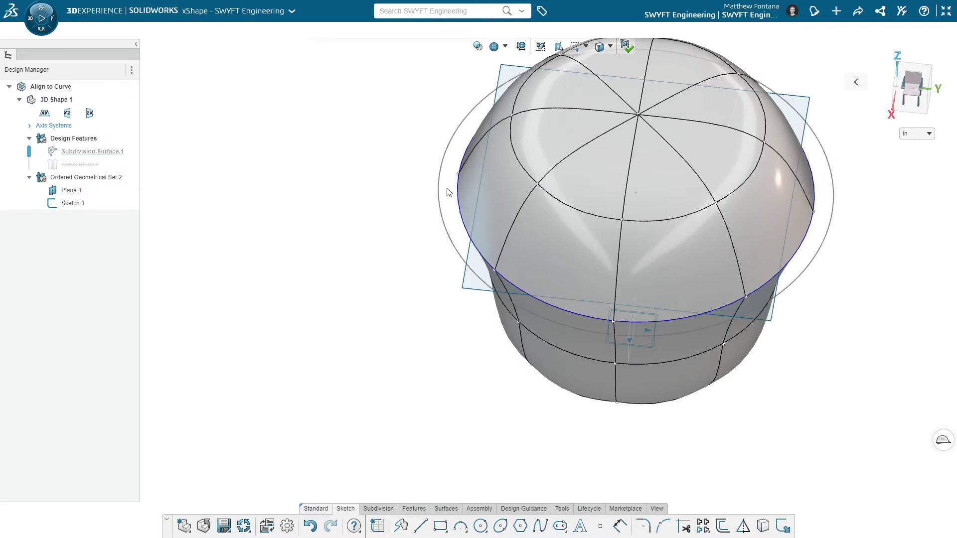
{"action": "middle_click_drag", "start_coordinate": [448, 192], "coordinate": [450, 156]}
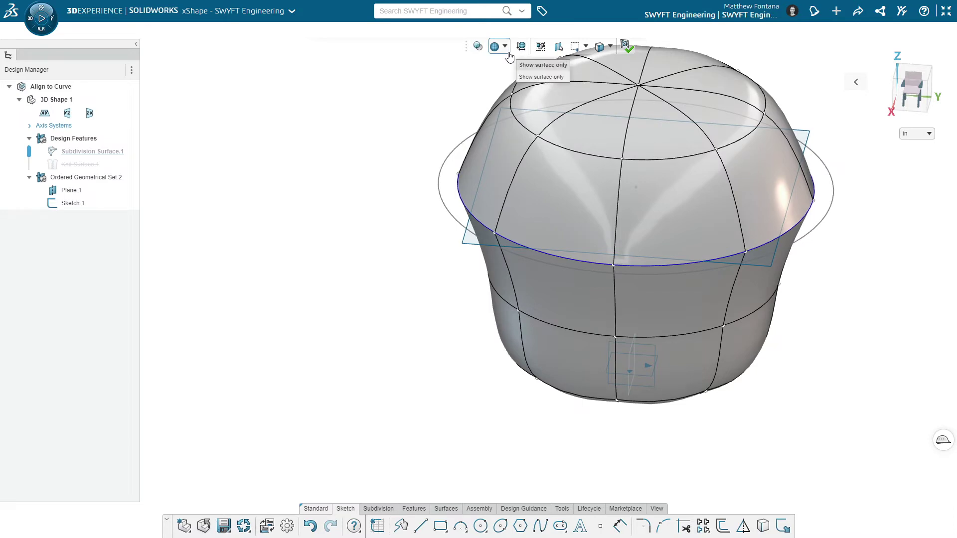
{"action": "middle_click_drag", "start_coordinate": [477, 209], "coordinate": [476, 191]}
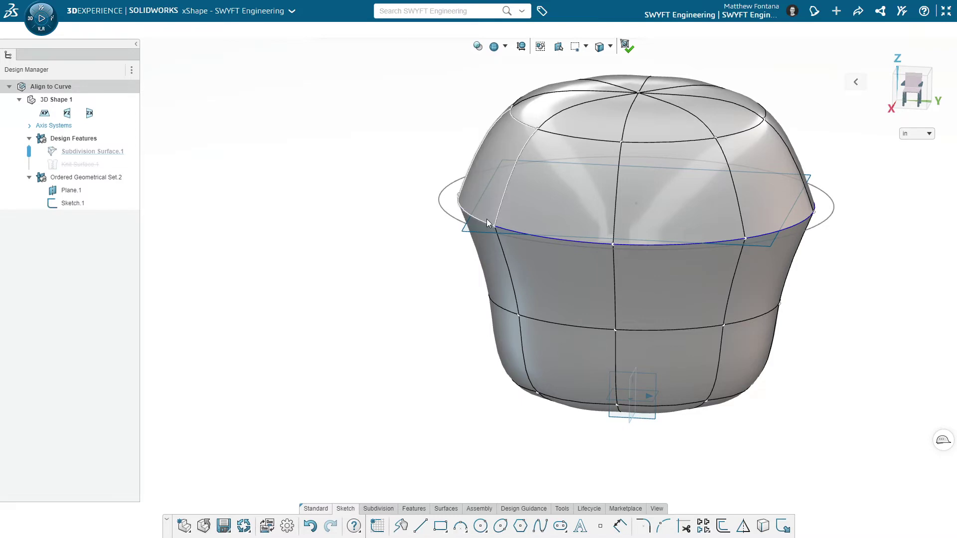
{"action": "mouse_move", "coordinate": [395, 251]}
{"action": "middle_mouse_down"}
{"action": "mouse_move", "coordinate": [393, 215]}
{"action": "mouse_move", "coordinate": [391, 245]}
{"action": "middle_mouse_up"}
{"action": "middle_click_drag", "start_coordinate": [444, 101], "coordinate": [445, 112]}
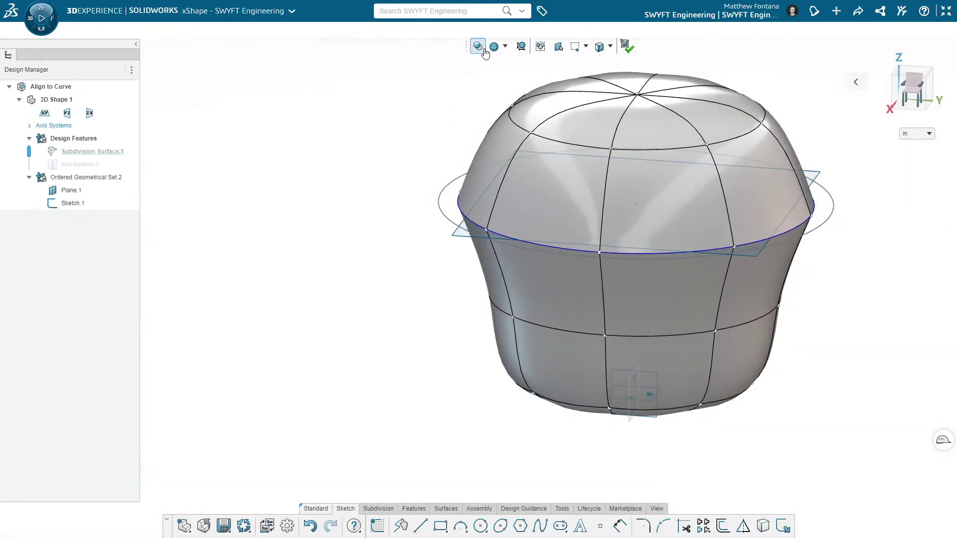
Show the control cage together with the surface and examine how the cage's creased loop relates to the sketched circle.
{"action": "left_click", "coordinate": [504, 46]}
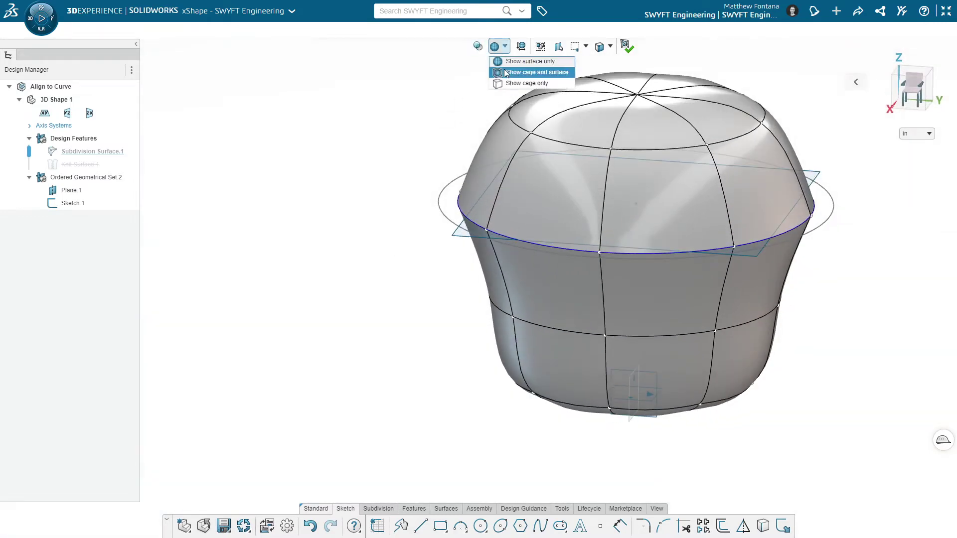
{"action": "left_click", "coordinate": [506, 73]}
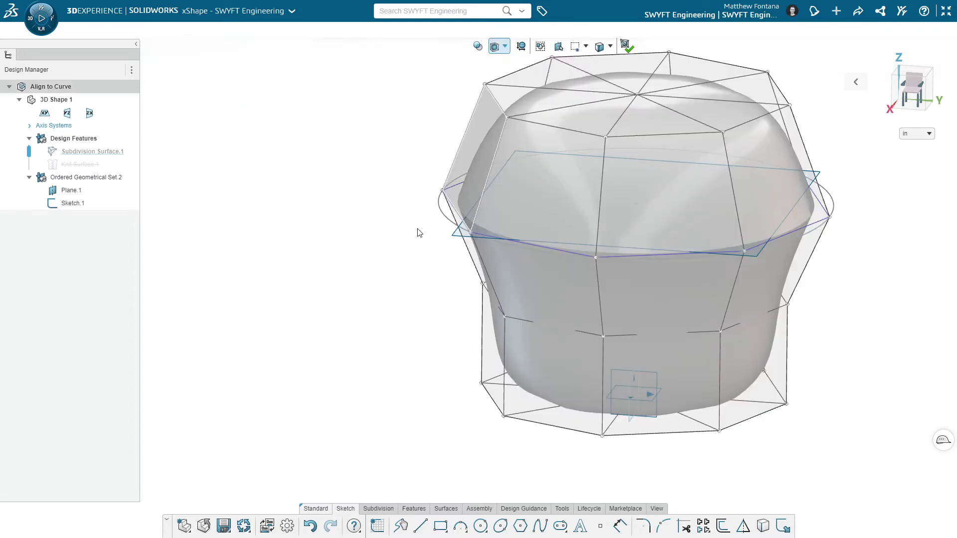
{"action": "mouse_move", "coordinate": [414, 231]}
{"action": "middle_mouse_down"}
{"action": "mouse_move", "coordinate": [410, 261]}
{"action": "mouse_move", "coordinate": [410, 193]}
{"action": "mouse_move", "coordinate": [403, 207]}
{"action": "mouse_move", "coordinate": [384, 207]}
{"action": "mouse_move", "coordinate": [412, 209]}
{"action": "mouse_move", "coordinate": [412, 256]}
{"action": "middle_mouse_up"}
{"action": "left_click", "coordinate": [412, 255]}
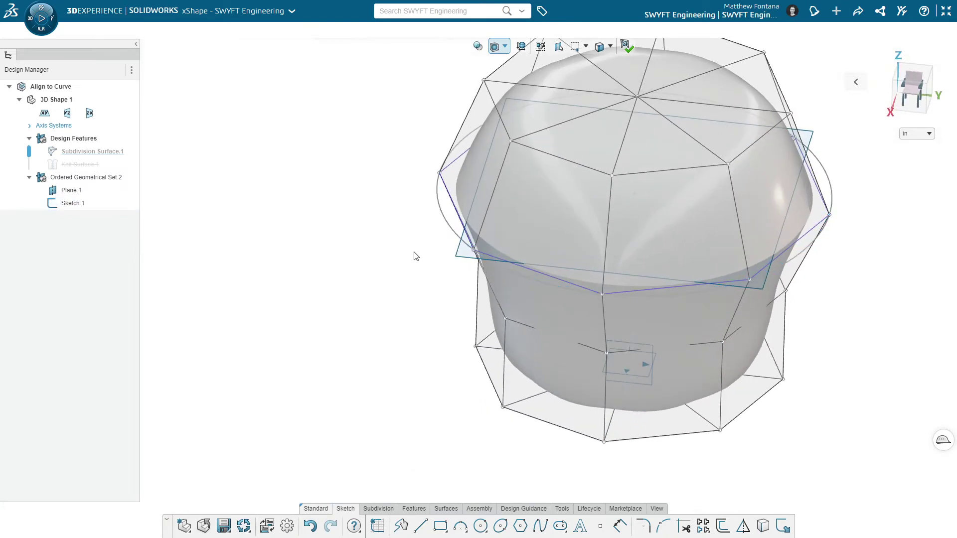
{"action": "left_click", "coordinate": [439, 173]}
{"action": "mouse_move", "coordinate": [433, 177]}
{"action": "middle_mouse_down"}
{"action": "mouse_move", "coordinate": [412, 250]}
{"action": "mouse_move", "coordinate": [436, 175]}
{"action": "middle_mouse_up"}
{"action": "scroll", "coordinate": [422, 219], "scroll_direction": "up", "scroll_amount": 2}
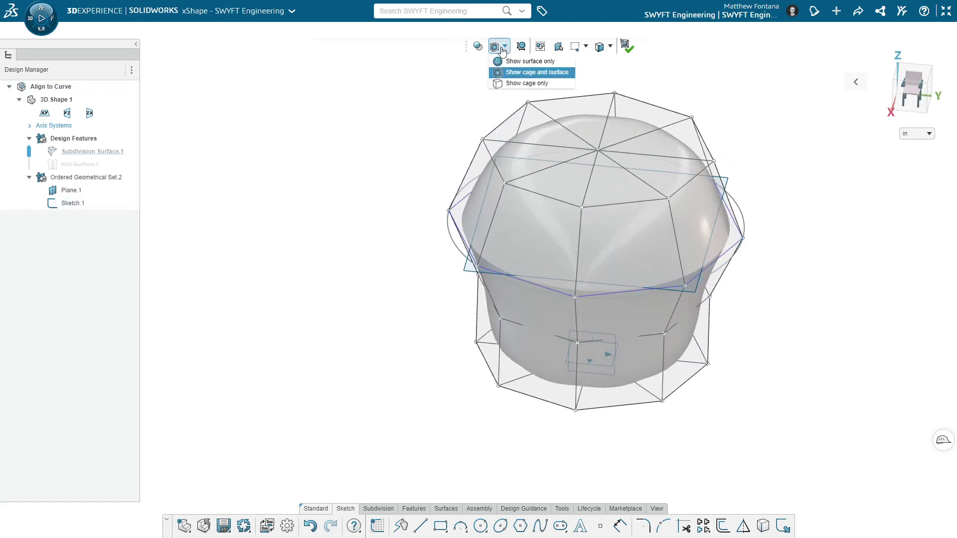
Return the display to surface only and finish editing the subdivision surface.
{"action": "left_click", "coordinate": [529, 60]}
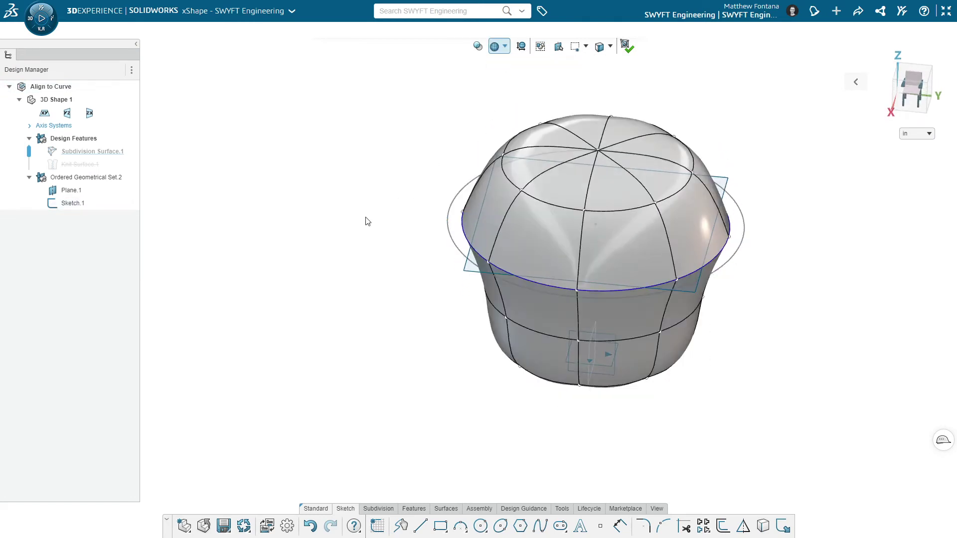
{"action": "middle_click_drag", "start_coordinate": [353, 290], "coordinate": [430, 252]}
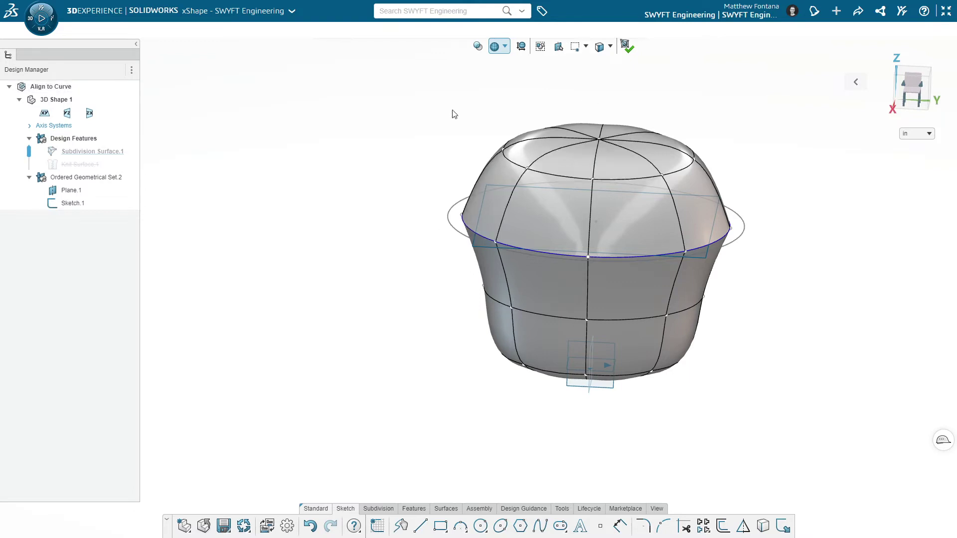
{"action": "double_click", "coordinate": [89, 179]}
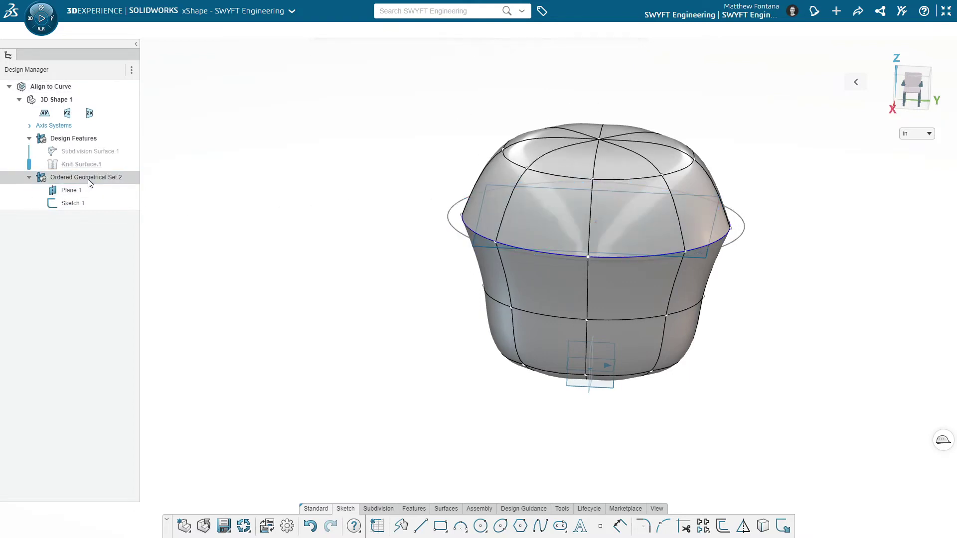
{"action": "scroll", "coordinate": [479, 290], "scroll_direction": "up", "scroll_amount": 2}
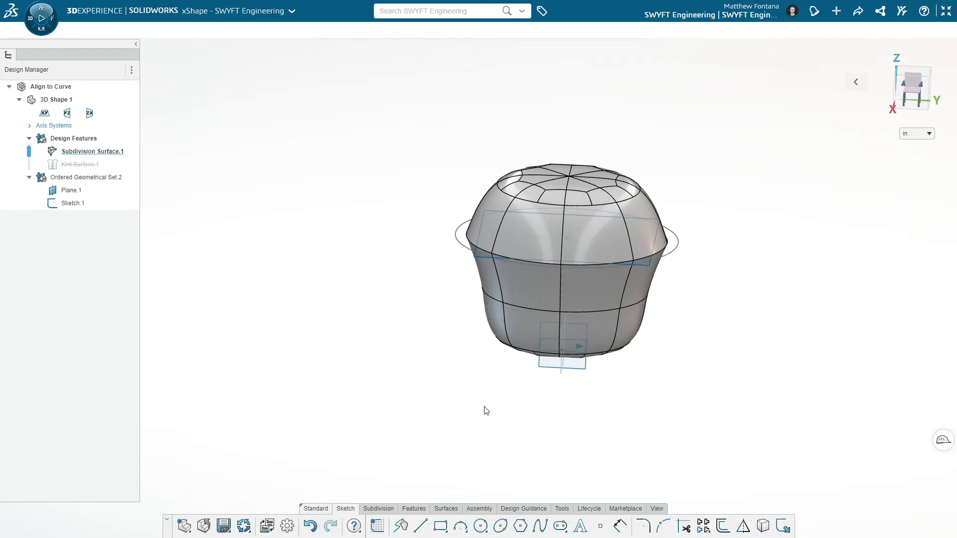
Create an angled bisecting plane using the xy plane and zx plane as references.
{"action": "middle_click_drag", "start_coordinate": [486, 410], "coordinate": [584, 334]}
{"action": "left_click", "coordinate": [413, 509]}
{"action": "left_click", "coordinate": [399, 527]}
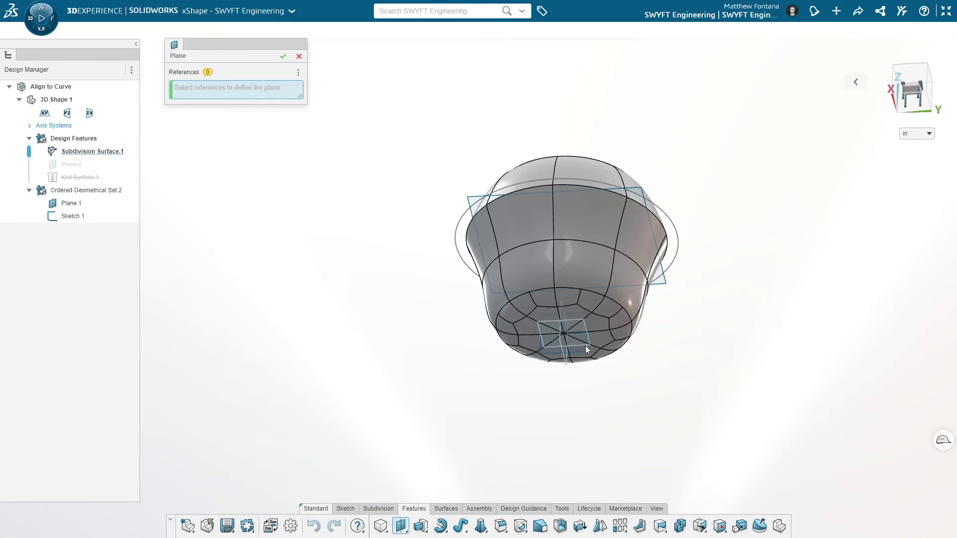
{"action": "left_click", "coordinate": [572, 339]}
{"action": "middle_click_drag", "start_coordinate": [316, 297], "coordinate": [499, 355]}
{"action": "left_click", "coordinate": [586, 368]}
{"action": "middle_click_drag", "start_coordinate": [517, 414], "coordinate": [483, 414]}
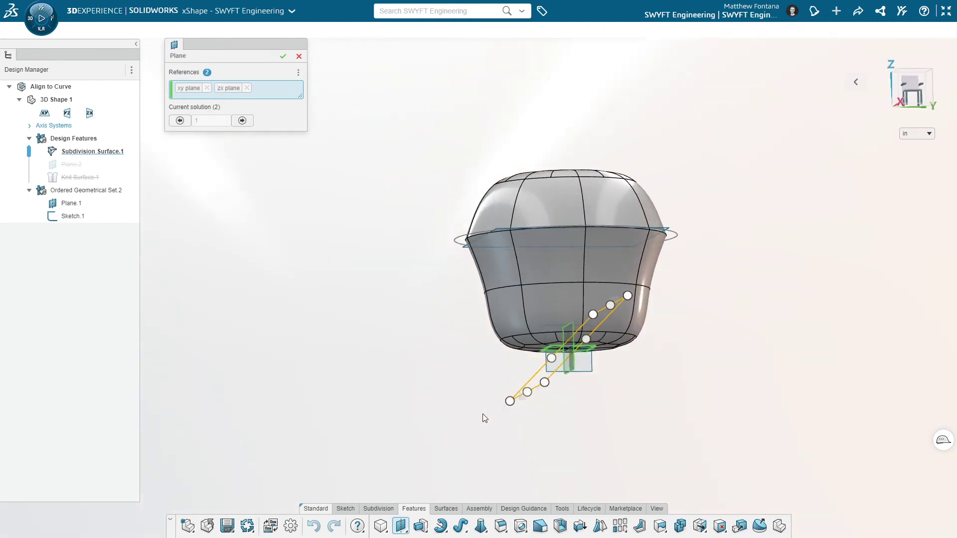
{"action": "left_click", "coordinate": [282, 59]}
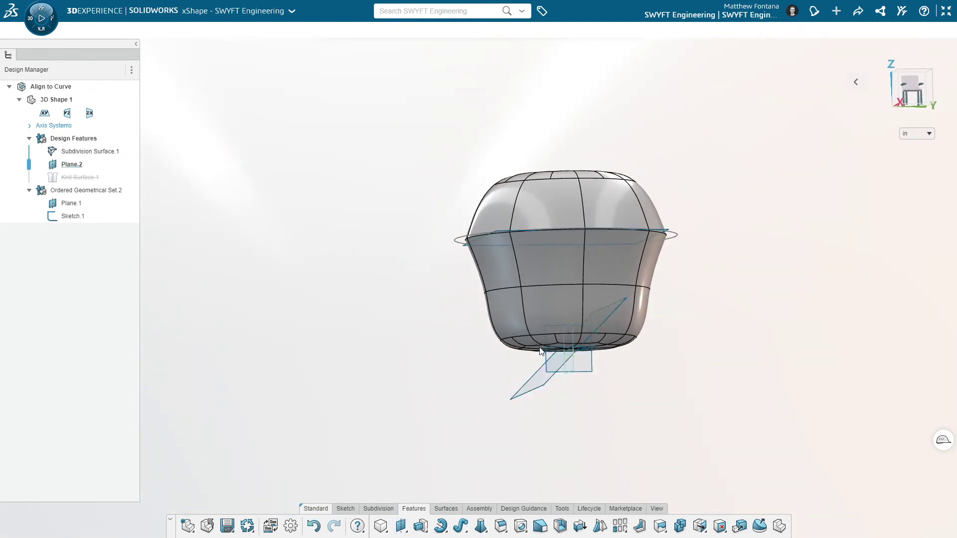
Create a plane offset about 5.6 in from the angled plane, on the side above the body, and enlarge its boundary.
{"action": "left_click", "coordinate": [543, 382]}
{"action": "left_click", "coordinate": [574, 347]}
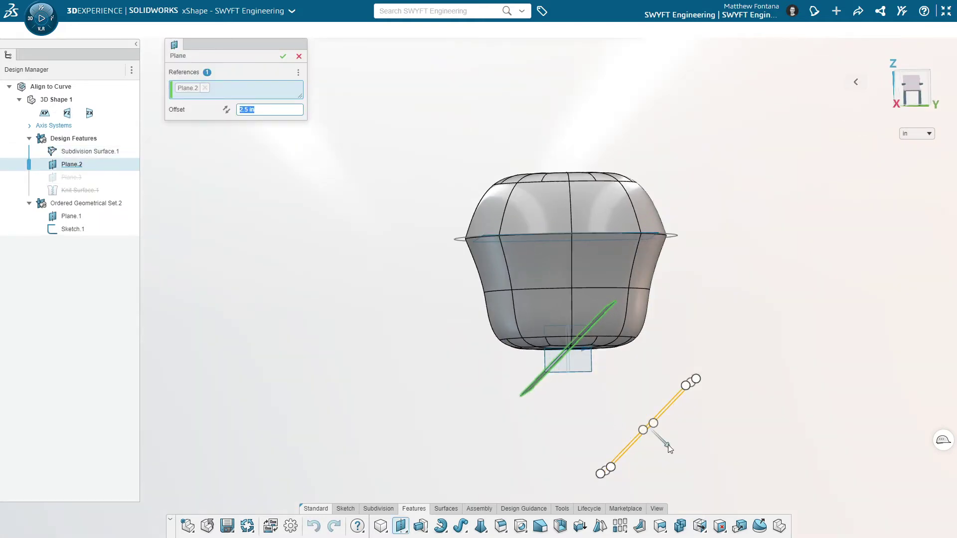
{"action": "left_click_drag", "start_coordinate": [663, 439], "coordinate": [420, 189]}
{"action": "middle_click_drag", "start_coordinate": [449, 216], "coordinate": [492, 261]}
{"action": "left_click_drag", "start_coordinate": [499, 188], "coordinate": [546, 172]}
{"action": "scroll", "coordinate": [516, 116], "scroll_direction": "down", "scroll_amount": 3}
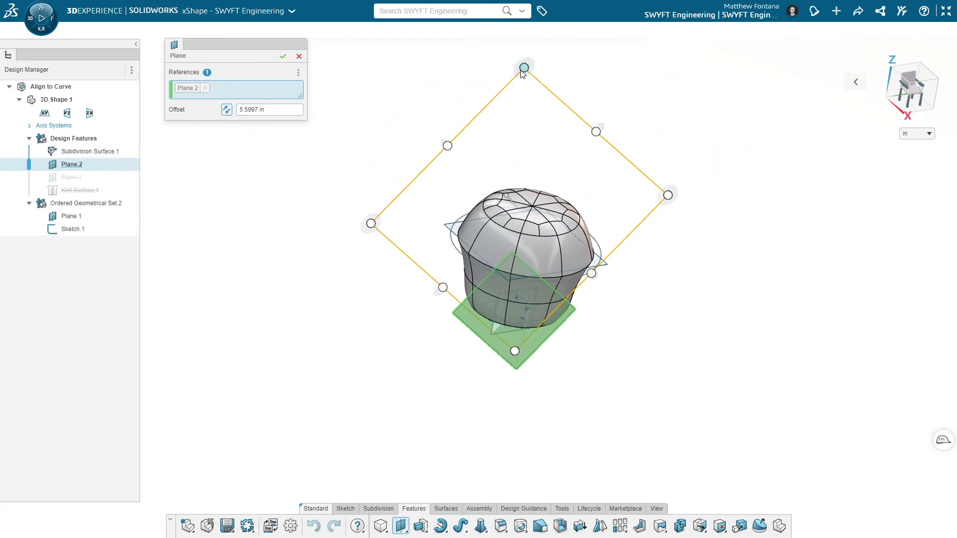
{"action": "left_click_drag", "start_coordinate": [524, 68], "coordinate": [480, 35]}
{"action": "left_click", "coordinate": [282, 55]}
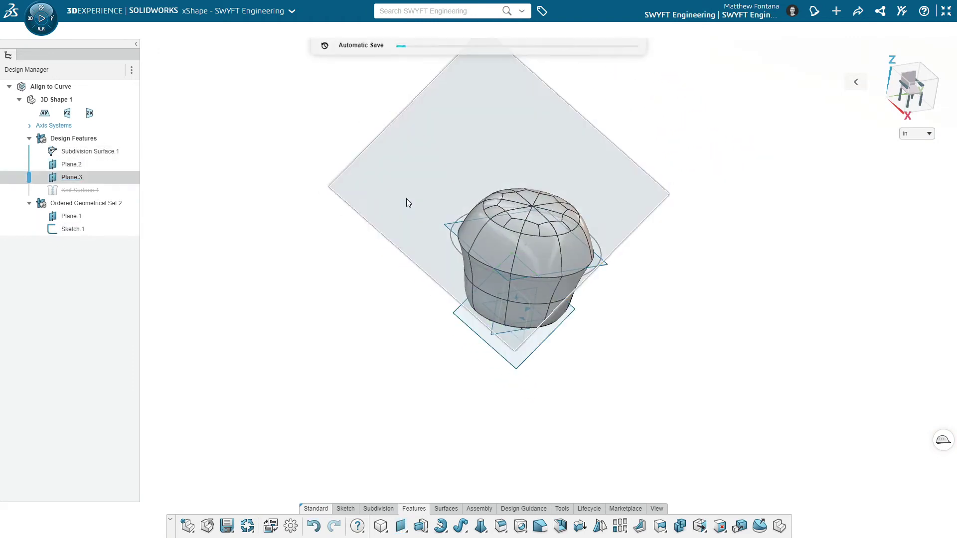
Sketch a 4.5 in diameter circle on the upper part of the new angled offset plane and finish the sketch.
{"action": "left_click", "coordinate": [407, 198]}
{"action": "left_click", "coordinate": [431, 160]}
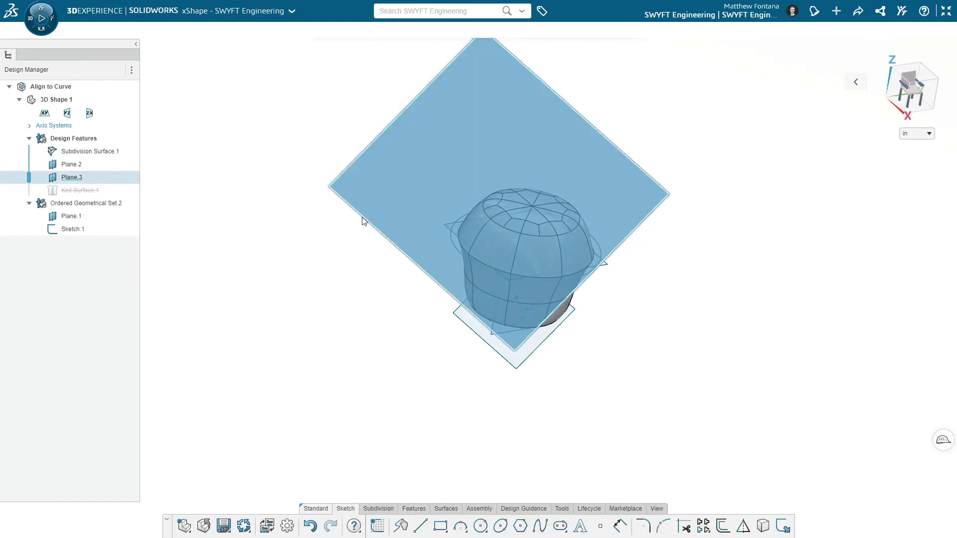
{"action": "middle_click_drag", "start_coordinate": [347, 292], "coordinate": [540, 316]}
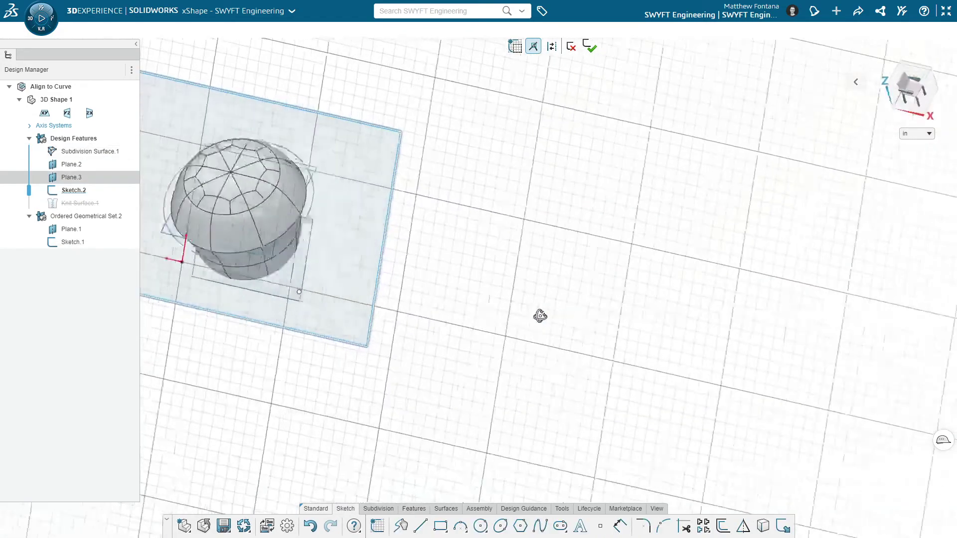
{"action": "left_click", "coordinate": [540, 316]}
{"action": "scroll", "coordinate": [370, 278], "scroll_direction": "up", "scroll_amount": 2}
{"action": "scroll", "coordinate": [403, 318], "scroll_direction": "down", "scroll_amount": 2}
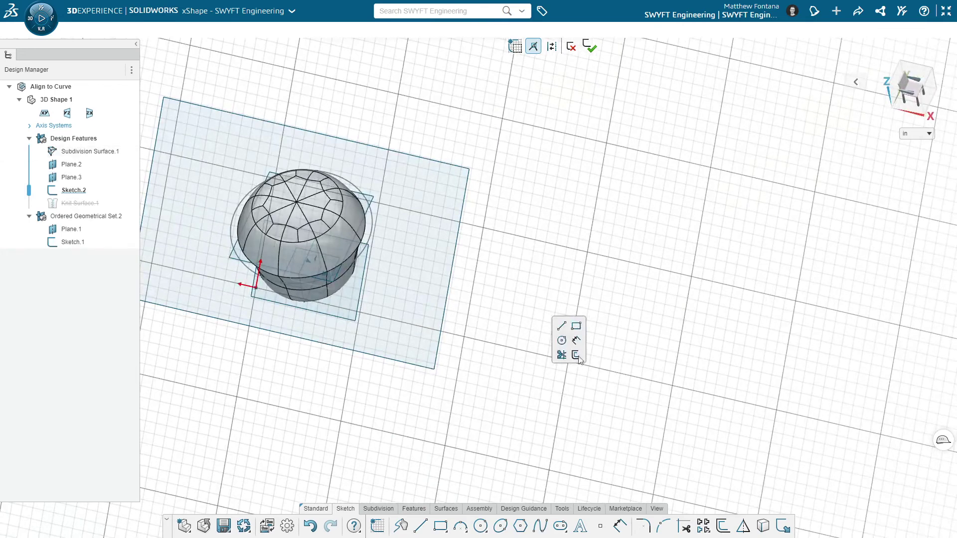
{"action": "left_click", "coordinate": [561, 341]}
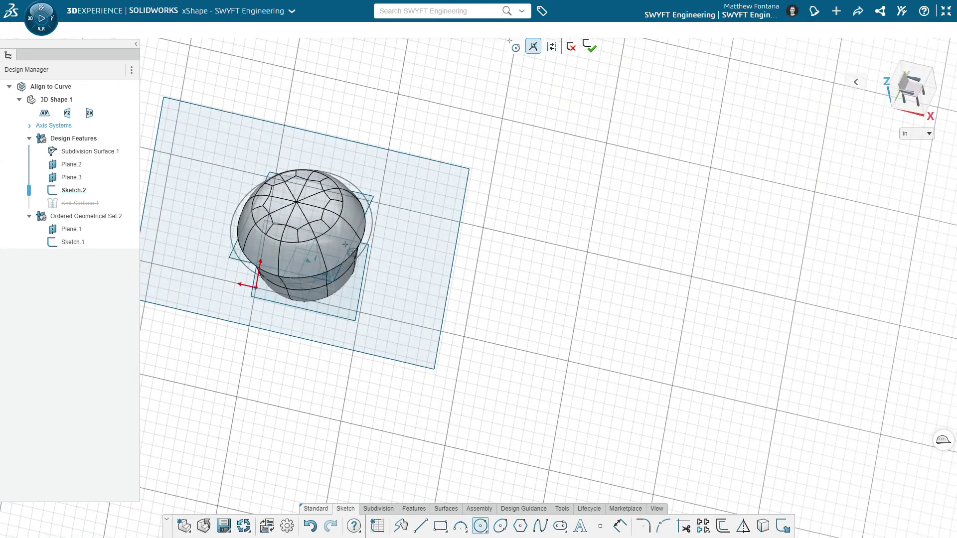
{"action": "left_click", "coordinate": [278, 158]}
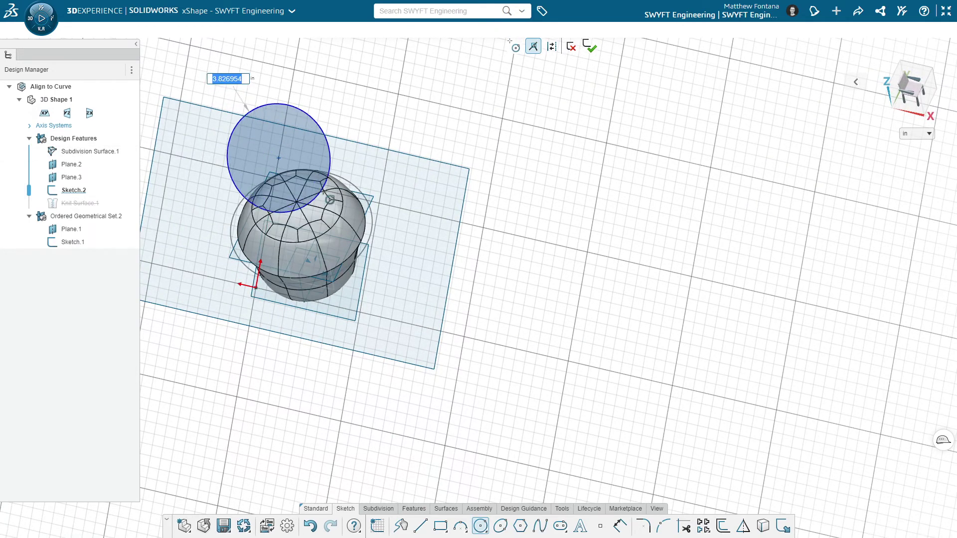
{"action": "type", "text": "4.5"}
{"action": "key", "text": "Return"}
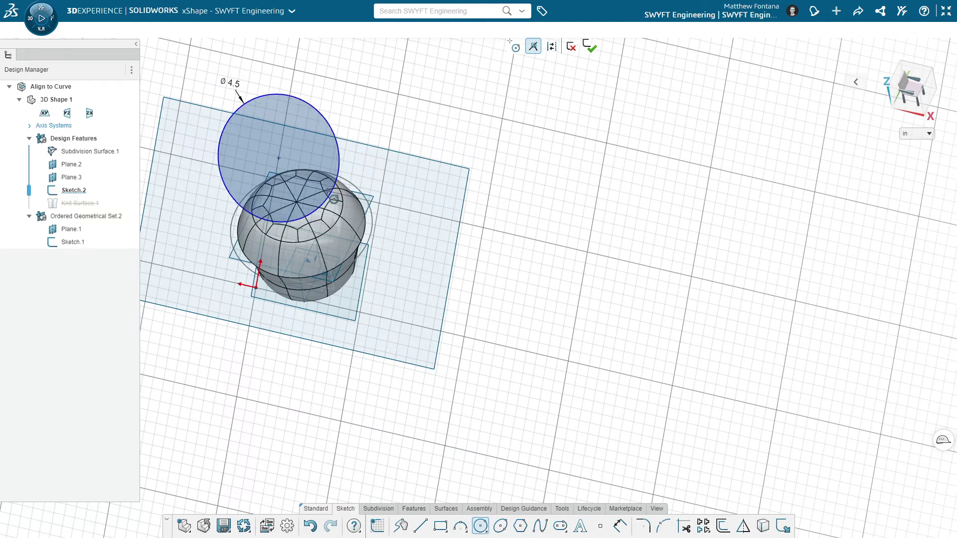
{"action": "left_click", "coordinate": [593, 48]}
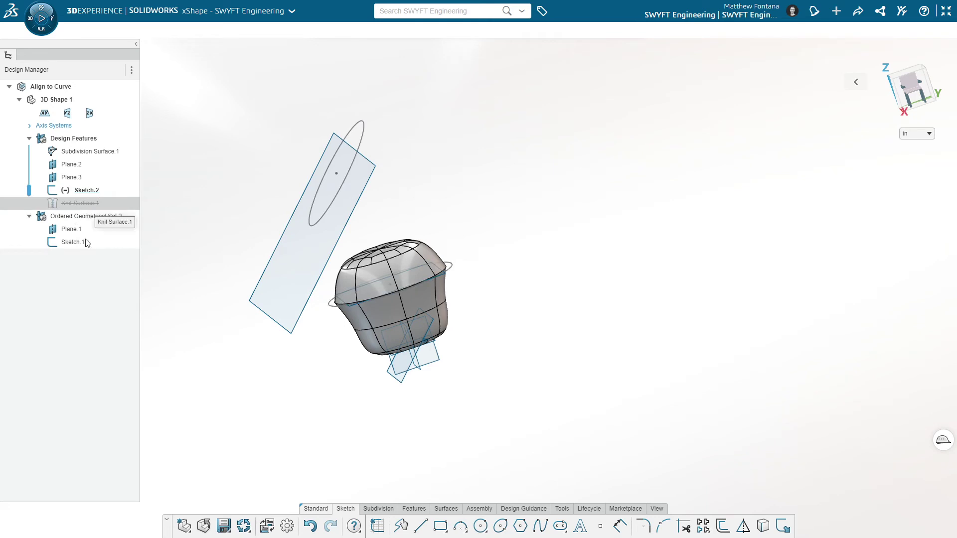
Move the two angled planes and the new circle sketch into Ordered Geometrical Set.2, and hide the large offset plane.
{"action": "left_click", "coordinate": [72, 164]}
{"action": "left_click", "coordinate": [87, 191], "text": "shift"}
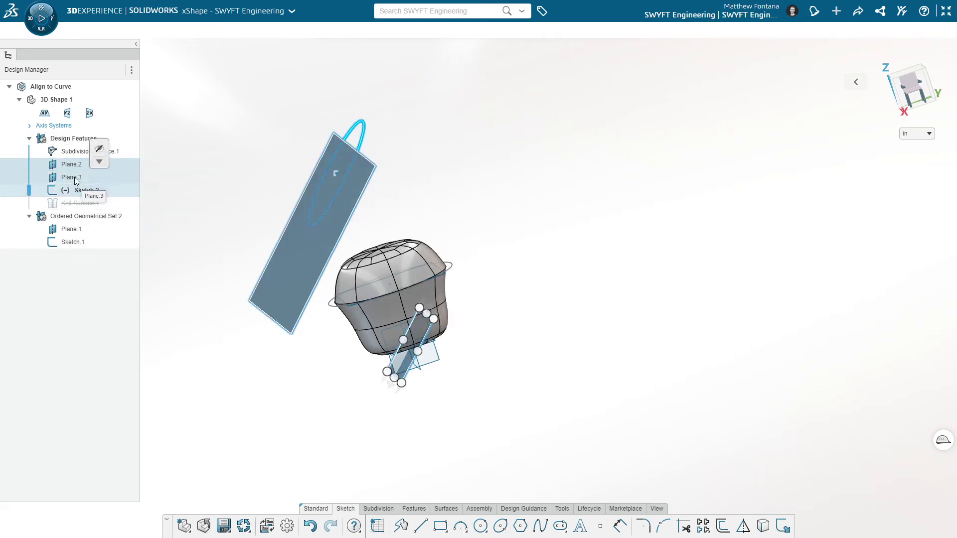
{"action": "left_click_drag", "start_coordinate": [84, 191], "coordinate": [69, 244]}
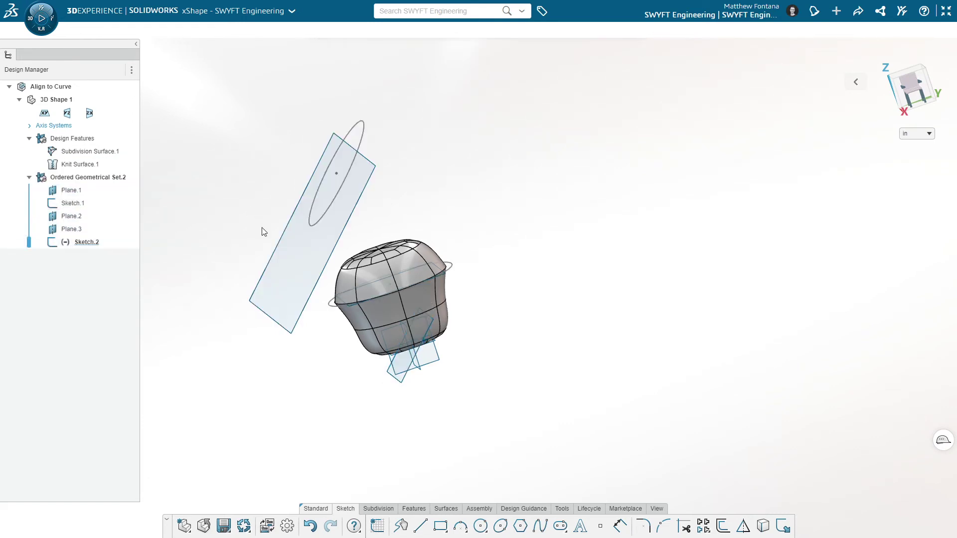
{"action": "left_click", "coordinate": [303, 247]}
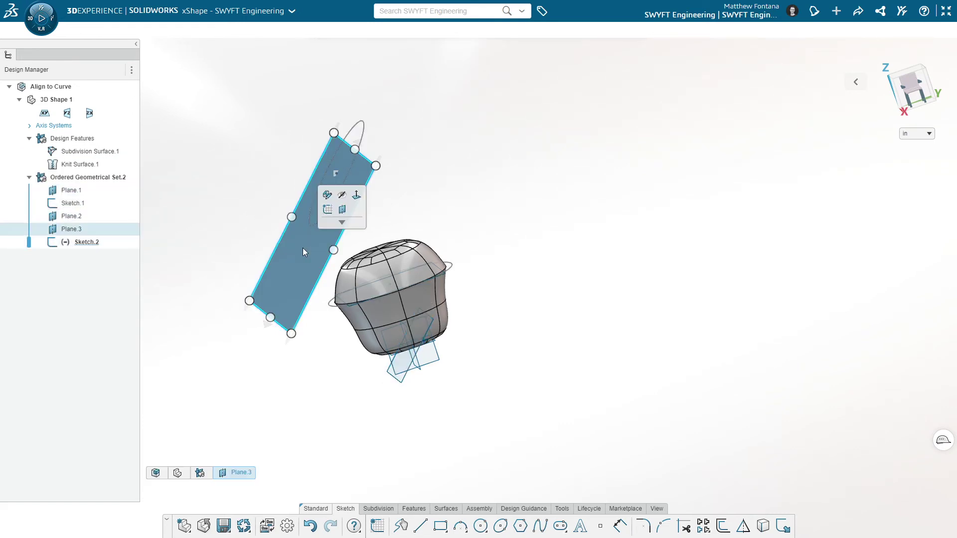
{"action": "left_click", "coordinate": [341, 195]}
Edit the subdivision surface and crease the edge loop around the body's top face.
{"action": "middle_click_drag", "start_coordinate": [309, 217], "coordinate": [278, 252]}
{"action": "scroll", "coordinate": [305, 253], "scroll_direction": "down", "scroll_amount": 3}
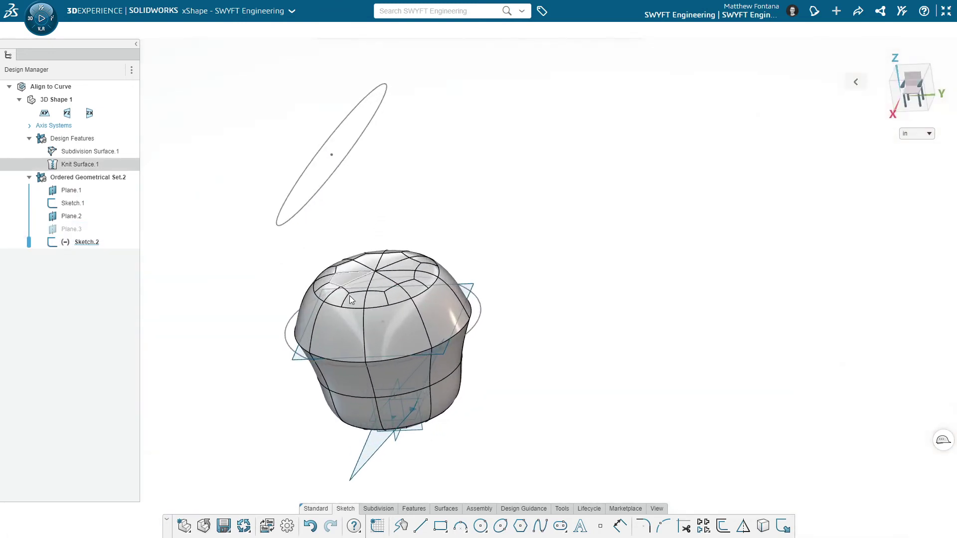
{"action": "double_click", "coordinate": [330, 304]}
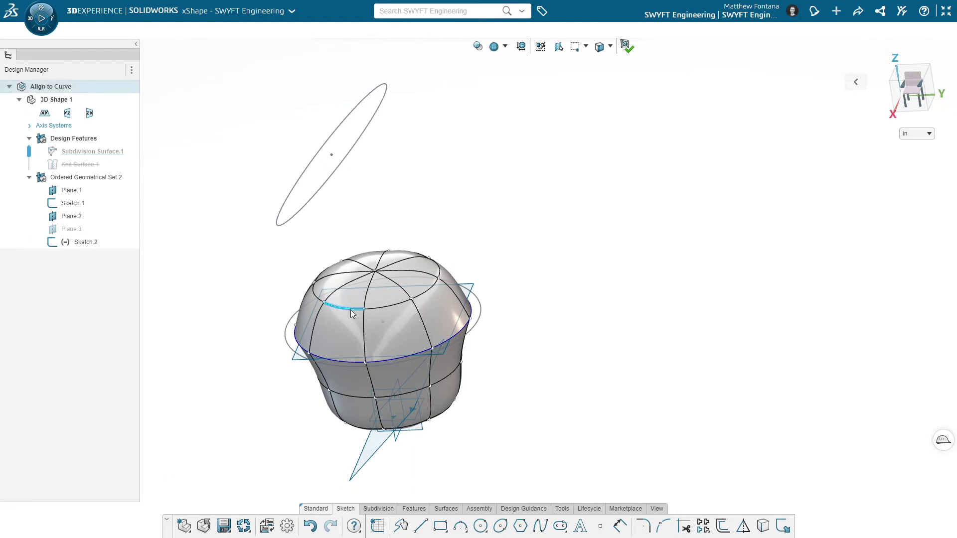
{"action": "left_click", "coordinate": [350, 309]}
{"action": "left_click", "coordinate": [375, 337]}
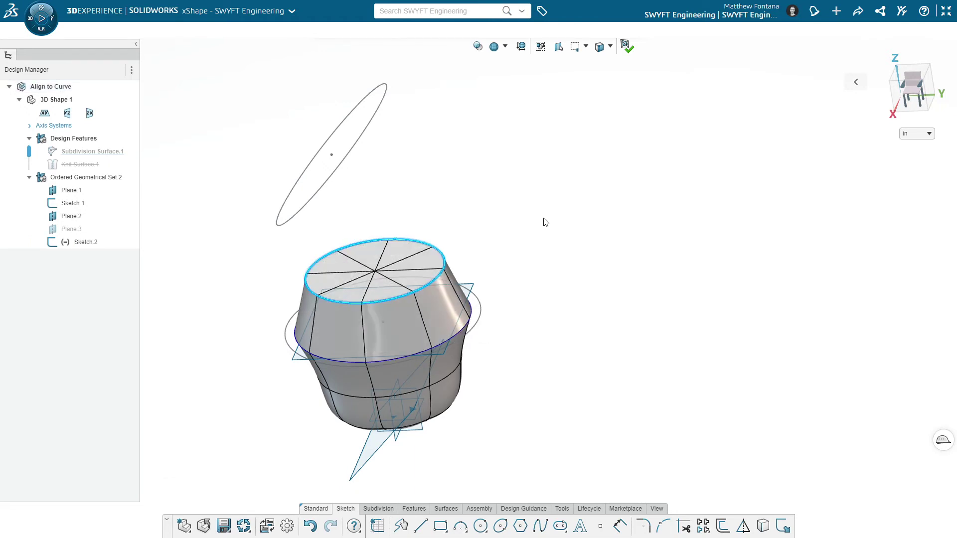
{"action": "middle_click_drag", "start_coordinate": [574, 227], "coordinate": [537, 253]}
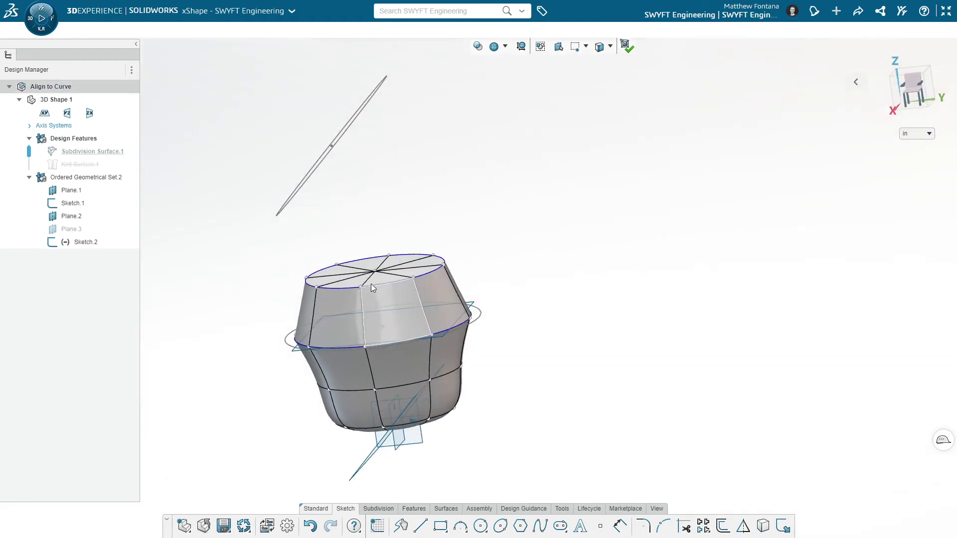
{"action": "left_click", "coordinate": [374, 286]}
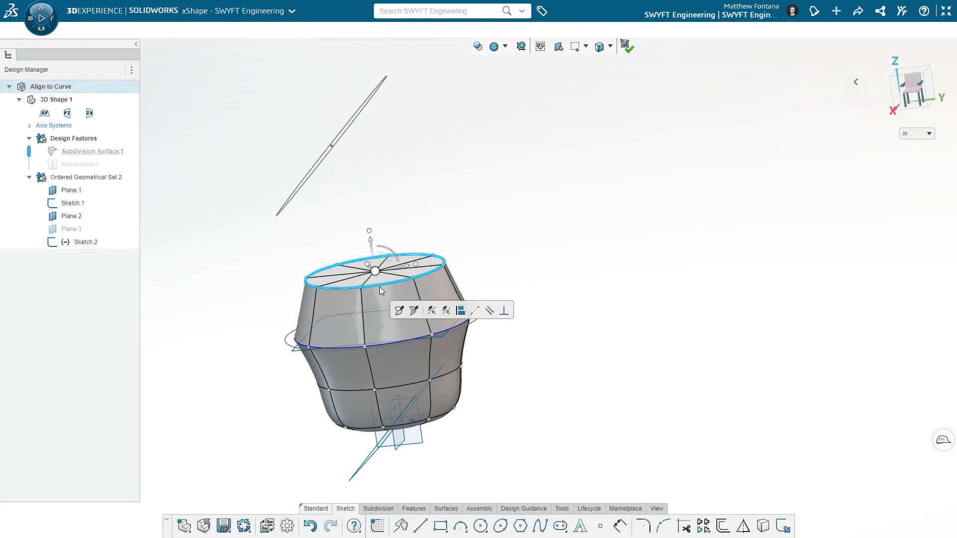
{"action": "left_click", "coordinate": [346, 127]}
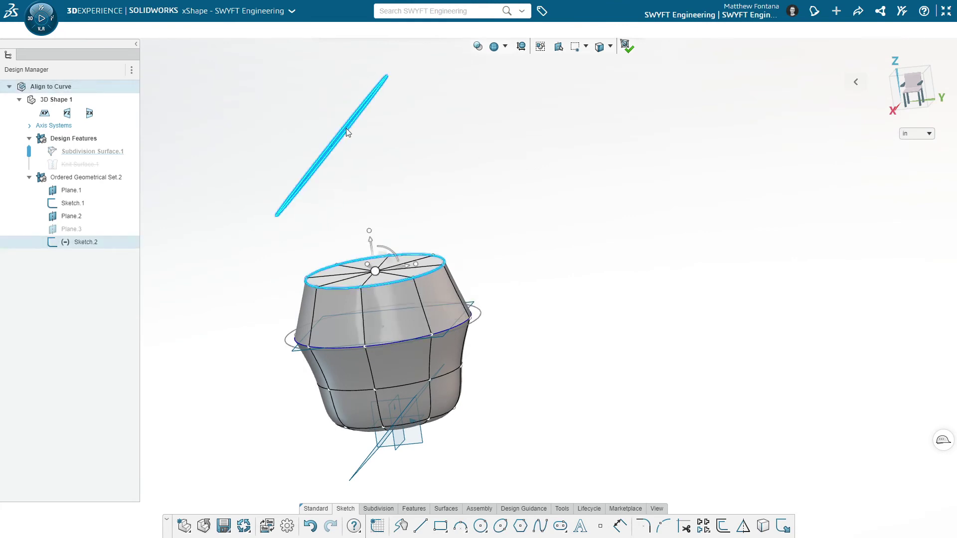
{"action": "left_click", "coordinate": [371, 102]}
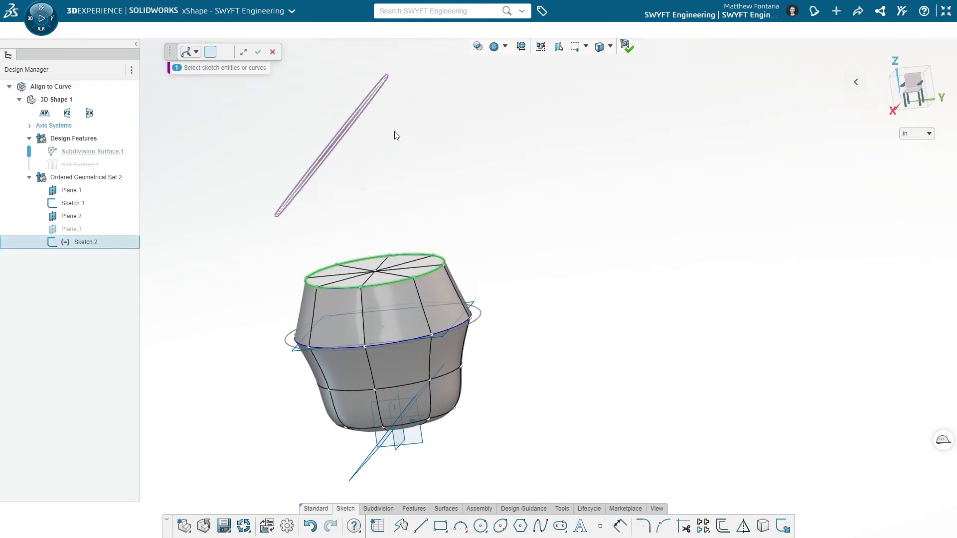
{"action": "middle_click_drag", "start_coordinate": [633, 238], "coordinate": [584, 225]}
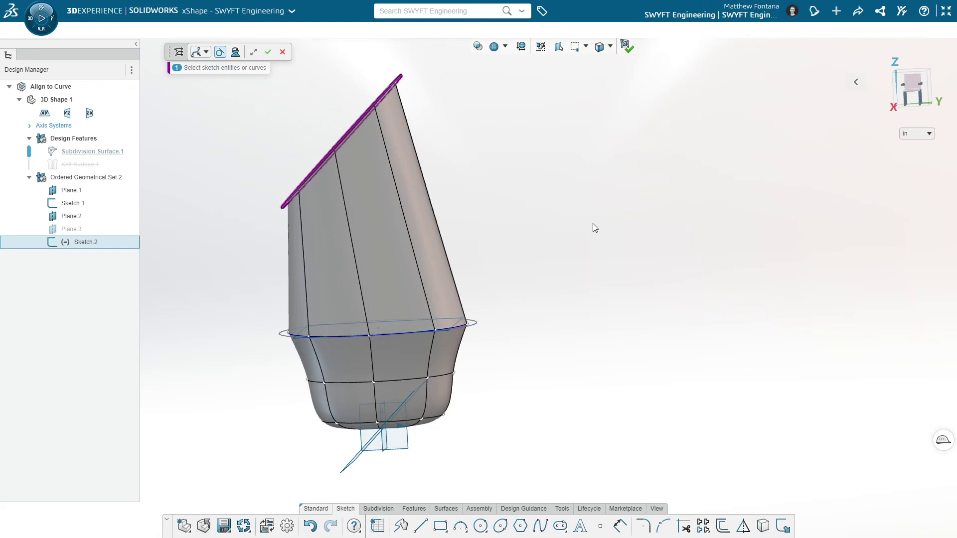
{"action": "middle_click_drag", "start_coordinate": [493, 208], "coordinate": [528, 218]}
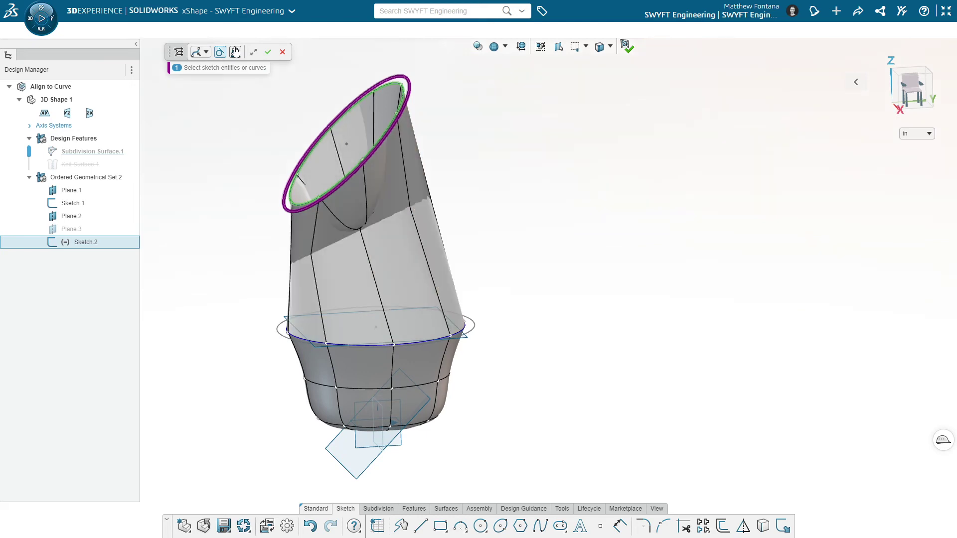
{"action": "middle_click_drag", "start_coordinate": [285, 155], "coordinate": [323, 144]}
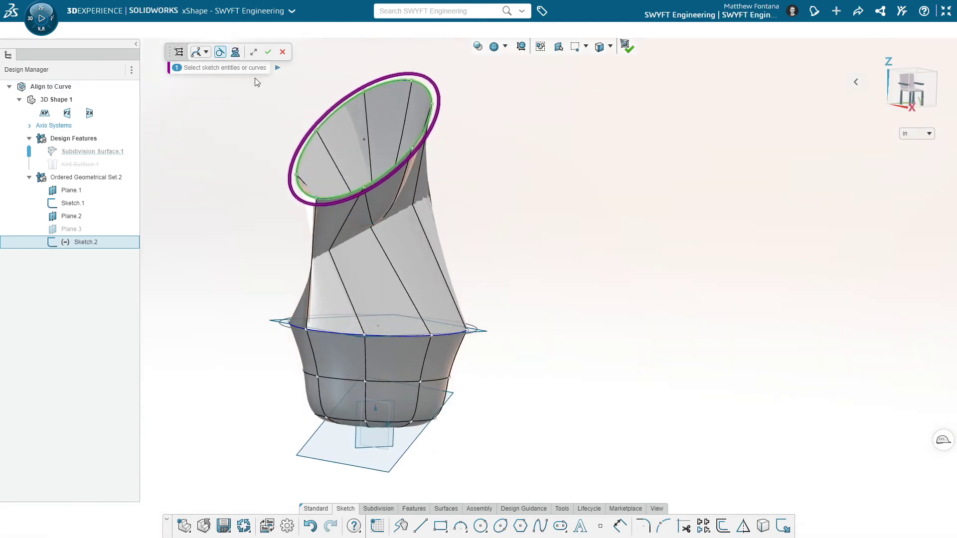
{"action": "mouse_move", "coordinate": [364, 175]}
{"action": "middle_mouse_down"}
{"action": "mouse_move", "coordinate": [373, 164]}
{"action": "mouse_move", "coordinate": [387, 172]}
{"action": "middle_mouse_up"}
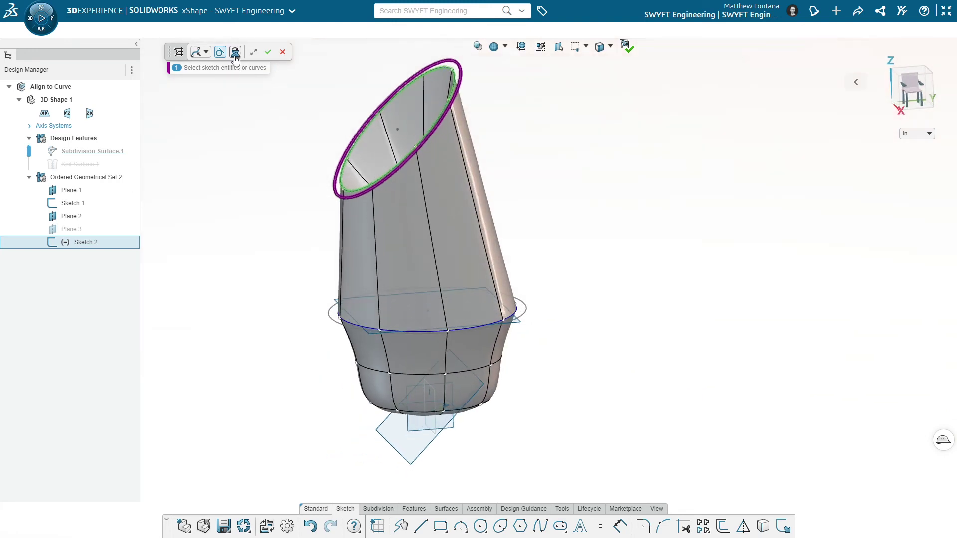
{"action": "left_click", "coordinate": [282, 52]}
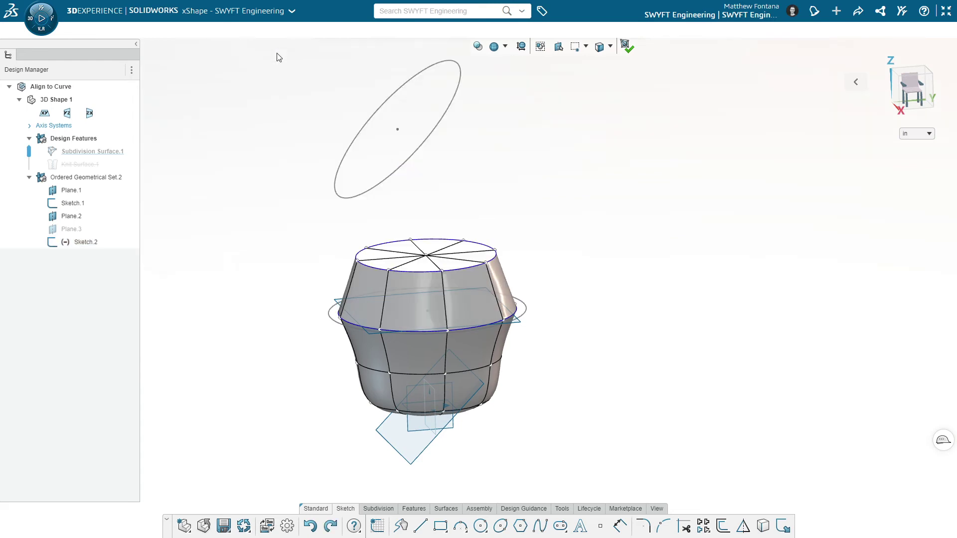
{"action": "left_click", "coordinate": [390, 271]}
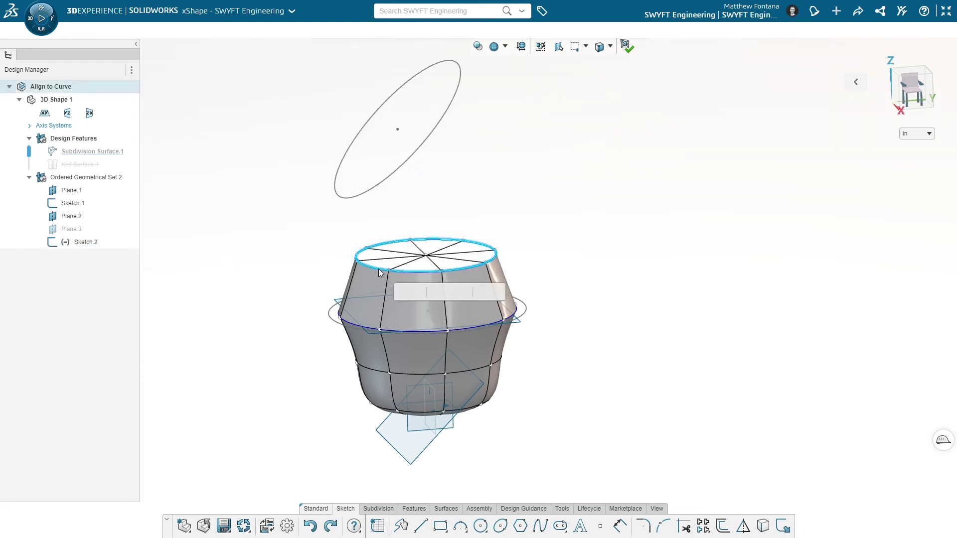
{"action": "left_click", "coordinate": [380, 186]}
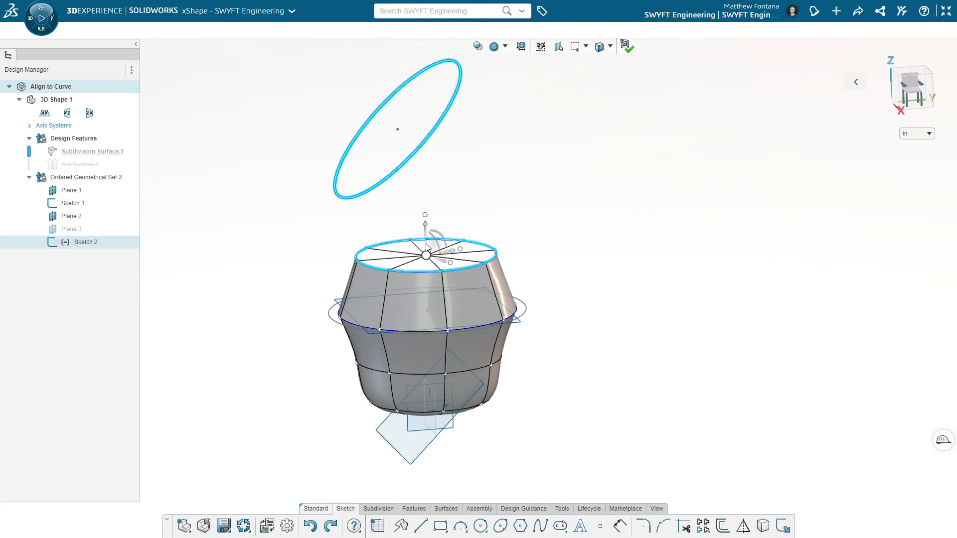
{"action": "left_click", "coordinate": [444, 174]}
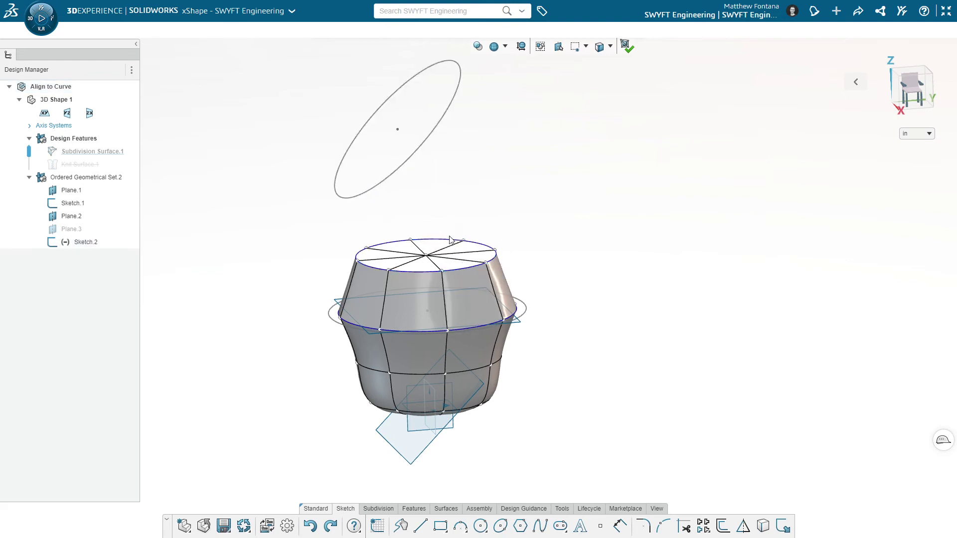
{"action": "left_click", "coordinate": [413, 160]}
{"action": "left_click", "coordinate": [488, 107]}
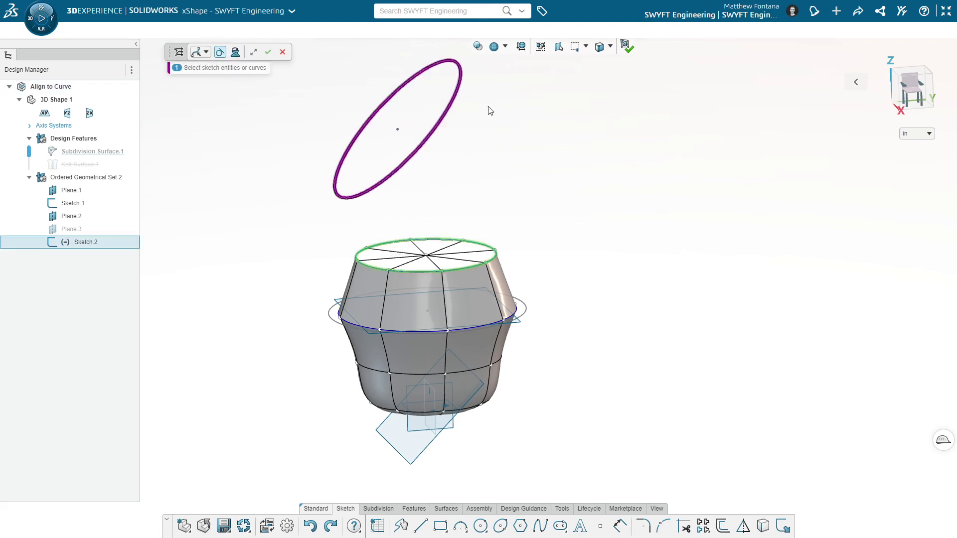
{"action": "middle_click_drag", "start_coordinate": [518, 158], "coordinate": [534, 193]}
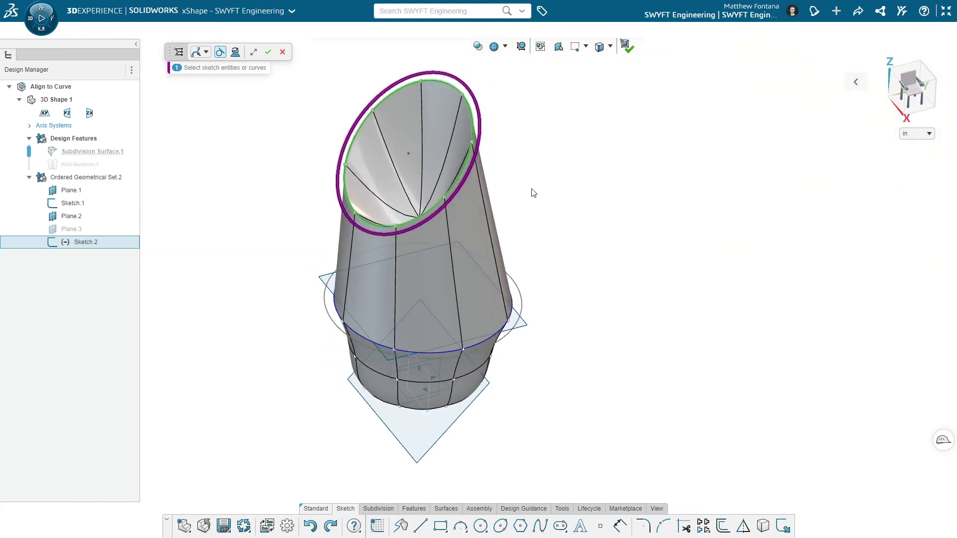
{"action": "left_click", "coordinate": [99, 226]}
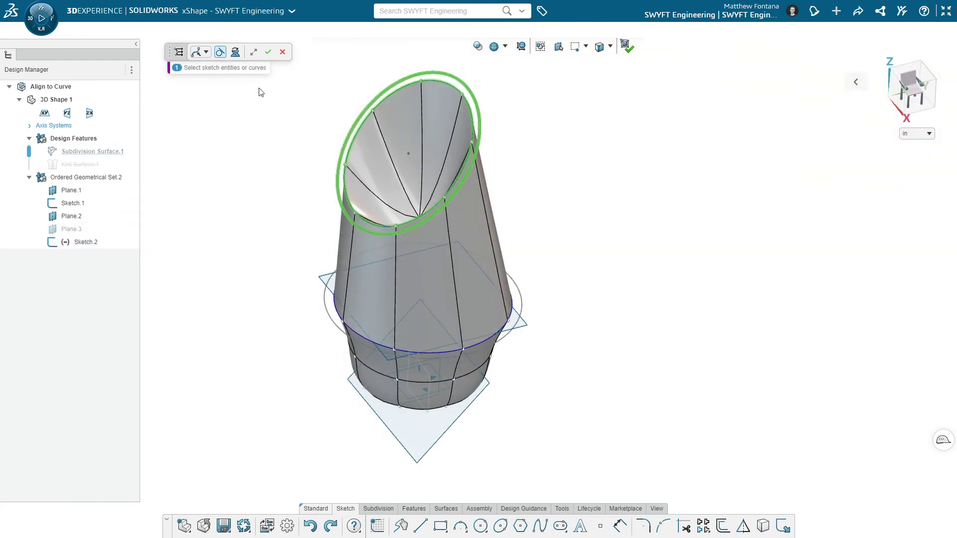
{"action": "left_click", "coordinate": [281, 53]}
Show Plane.3 and align the body's creased top edge loop to the tilted circle of Sketch.2 with Align to Curve.
{"action": "left_click", "coordinate": [101, 229]}
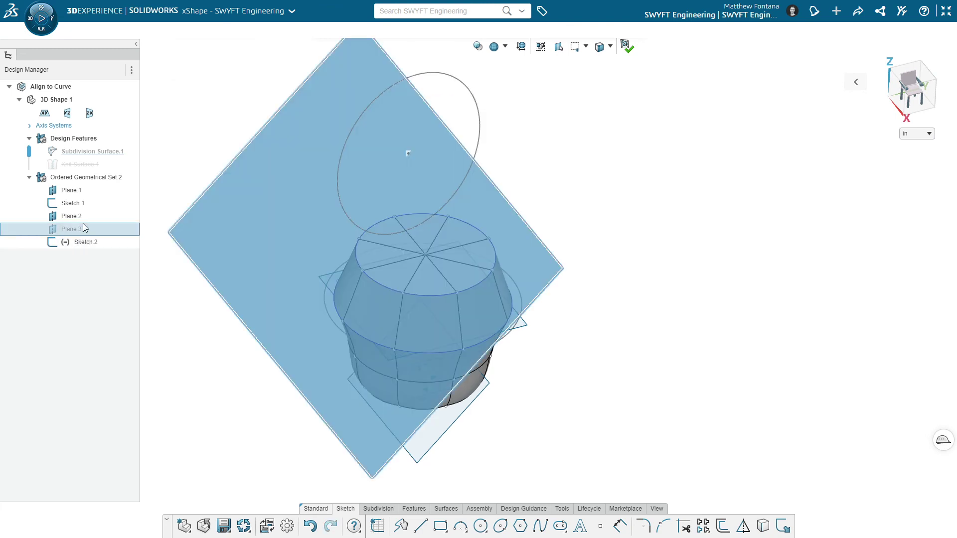
{"action": "left_click", "coordinate": [224, 154]}
{"action": "left_click", "coordinate": [390, 291]}
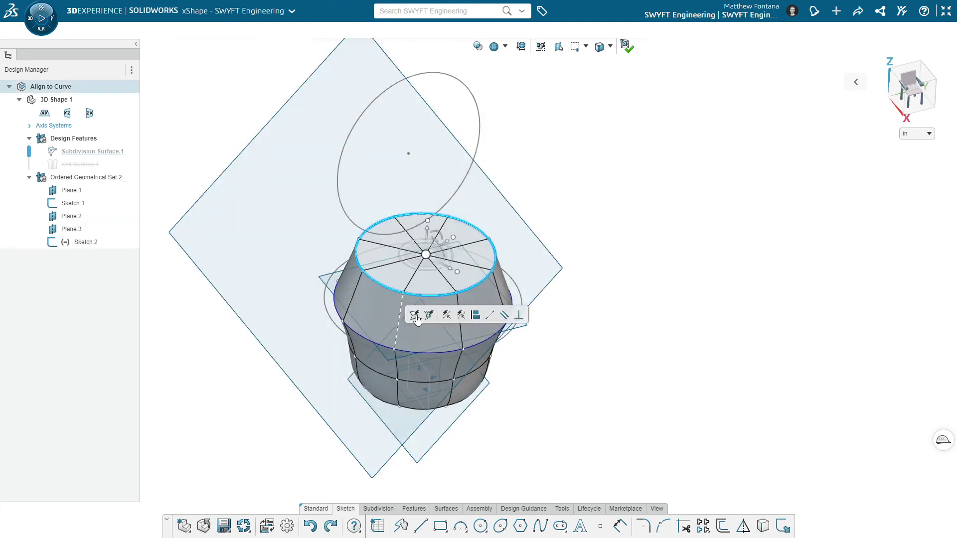
{"action": "left_click", "coordinate": [414, 315]}
{"action": "left_click", "coordinate": [458, 187]}
{"action": "left_click", "coordinate": [505, 155]}
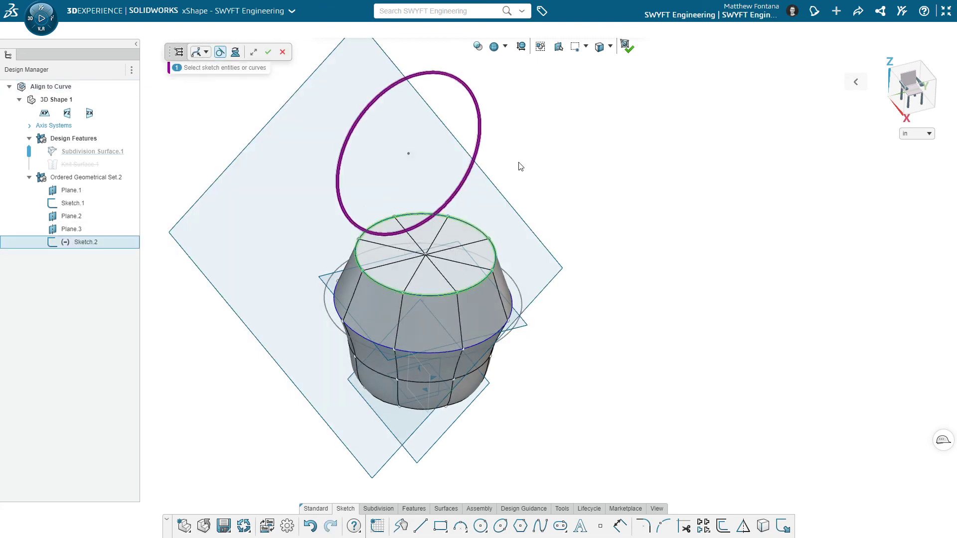
{"action": "mouse_move", "coordinate": [529, 170]}
{"action": "middle_mouse_down"}
{"action": "mouse_move", "coordinate": [573, 209]}
{"action": "mouse_move", "coordinate": [537, 160]}
{"action": "mouse_move", "coordinate": [537, 180]}
{"action": "middle_mouse_up"}
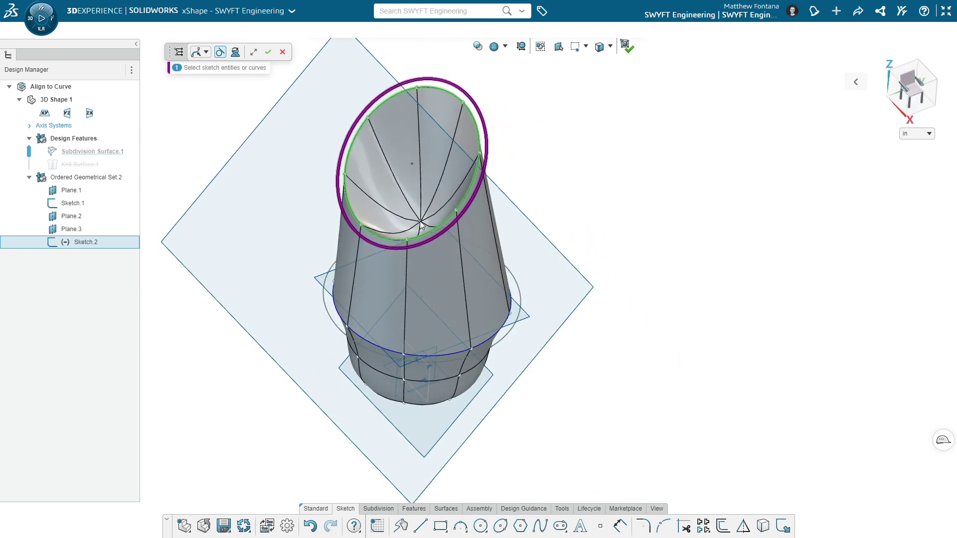
{"action": "left_click", "coordinate": [268, 53]}
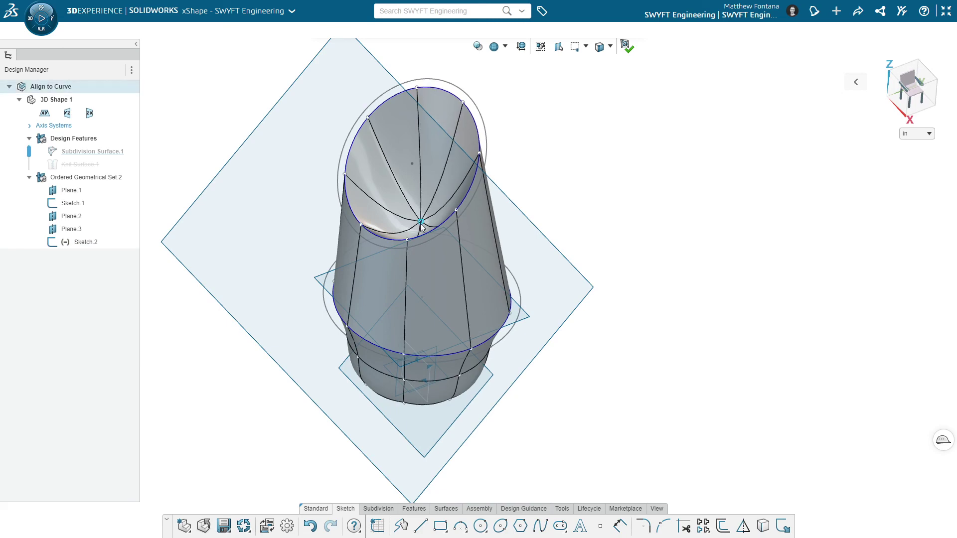
Align the top face's centre vertex to the large angled plane and move it within that plane to the middle of the face.
{"action": "left_click", "coordinate": [268, 144]}
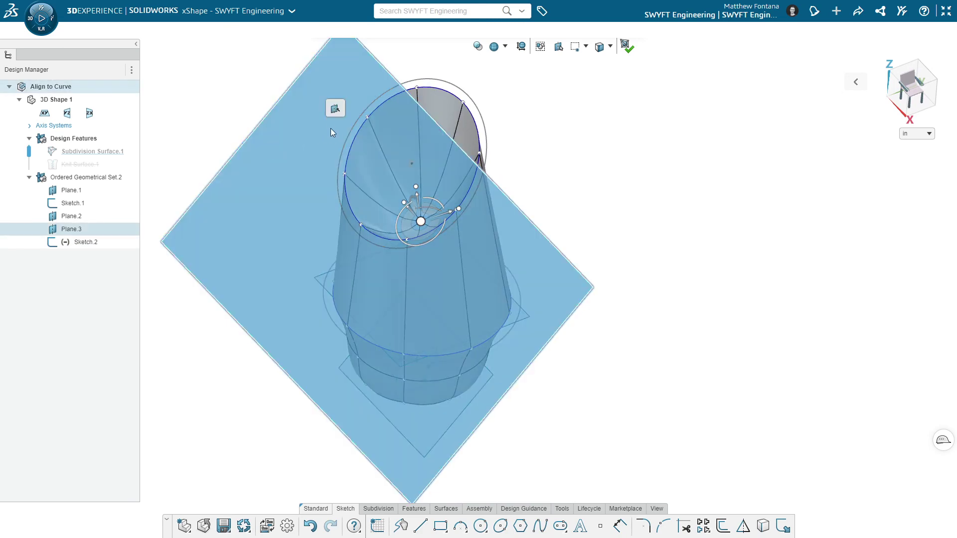
{"action": "left_click", "coordinate": [618, 238]}
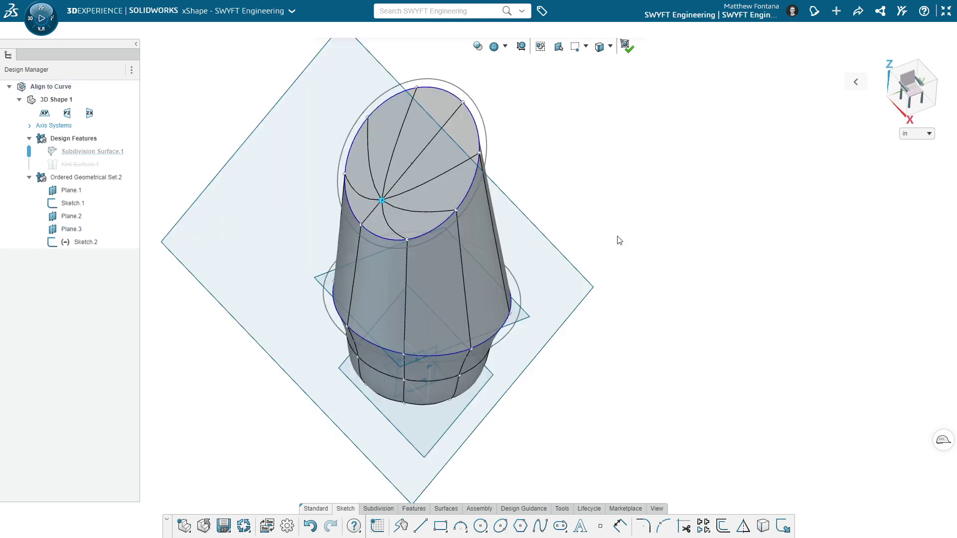
{"action": "middle_click_drag", "start_coordinate": [618, 240], "coordinate": [637, 223]}
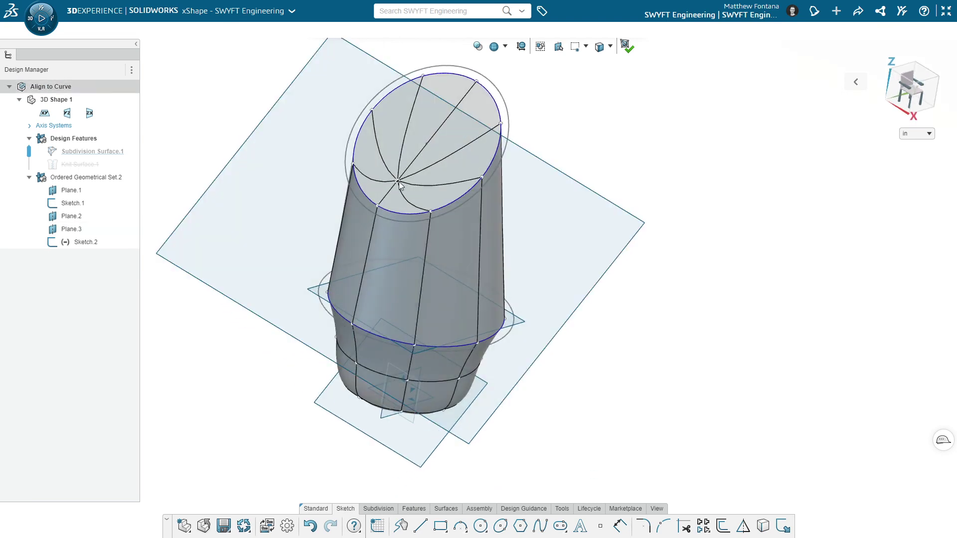
{"action": "left_click", "coordinate": [397, 181]}
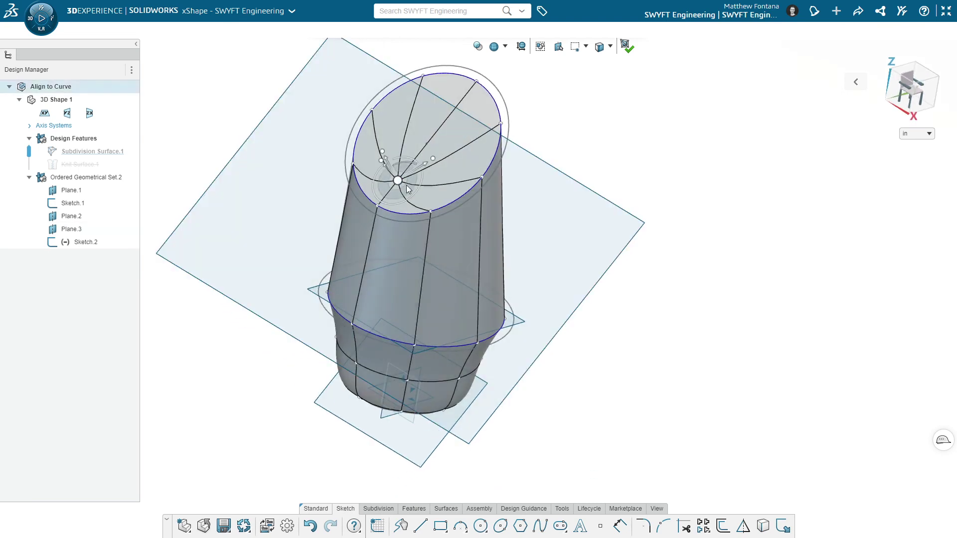
{"action": "left_click_drag", "start_coordinate": [406, 185], "coordinate": [455, 127]}
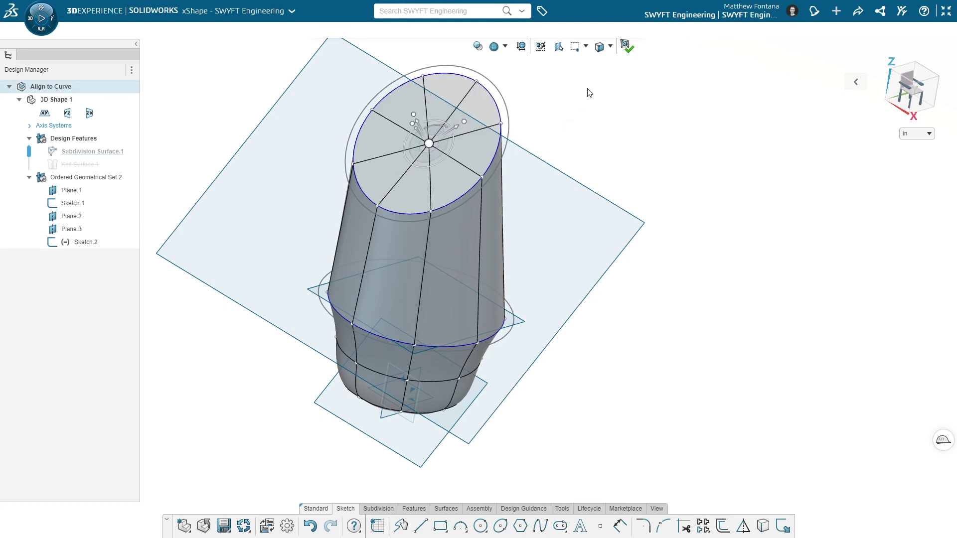
Finish editing the subdivision surface and hide Ordered Geometrical Set.2 with its planes and sketches.
{"action": "left_click", "coordinate": [625, 48]}
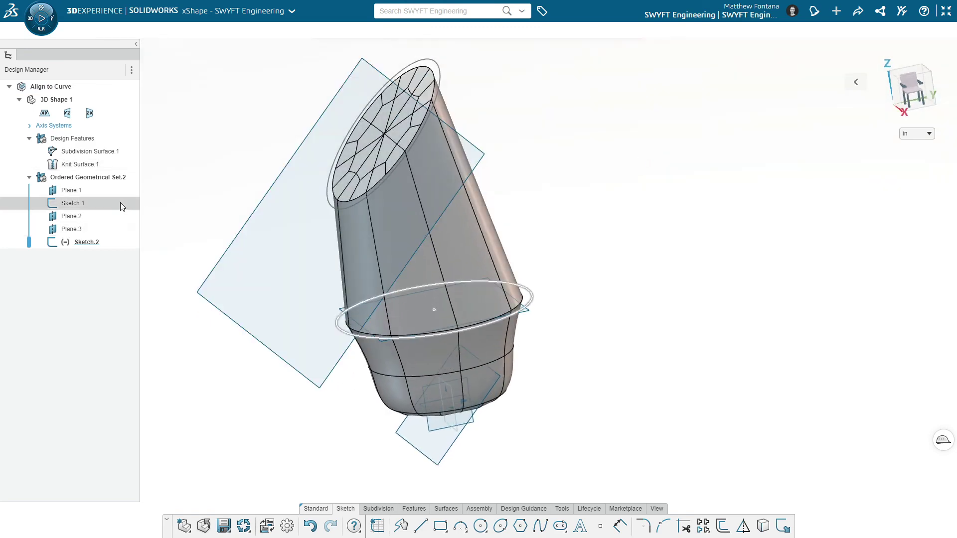
{"action": "left_click", "coordinate": [103, 183]}
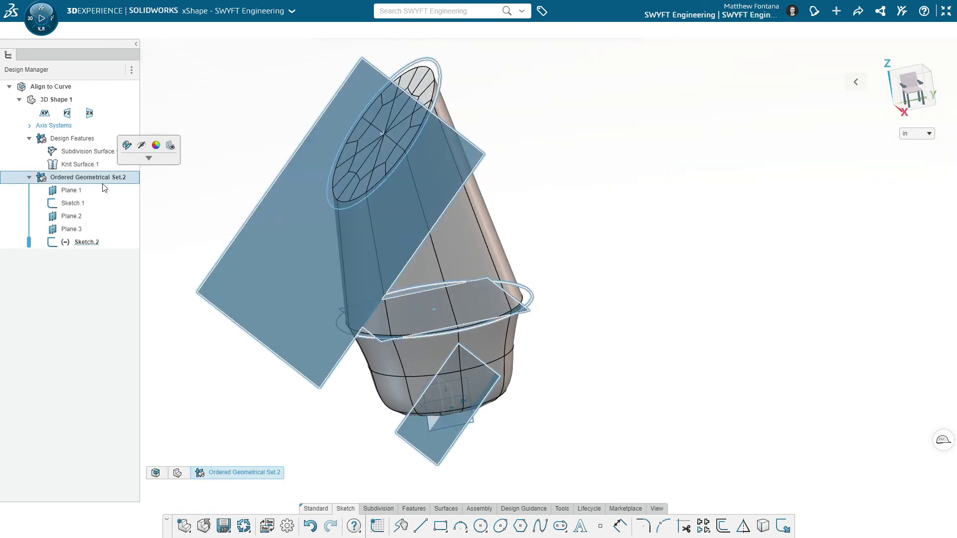
{"action": "left_click", "coordinate": [128, 147]}
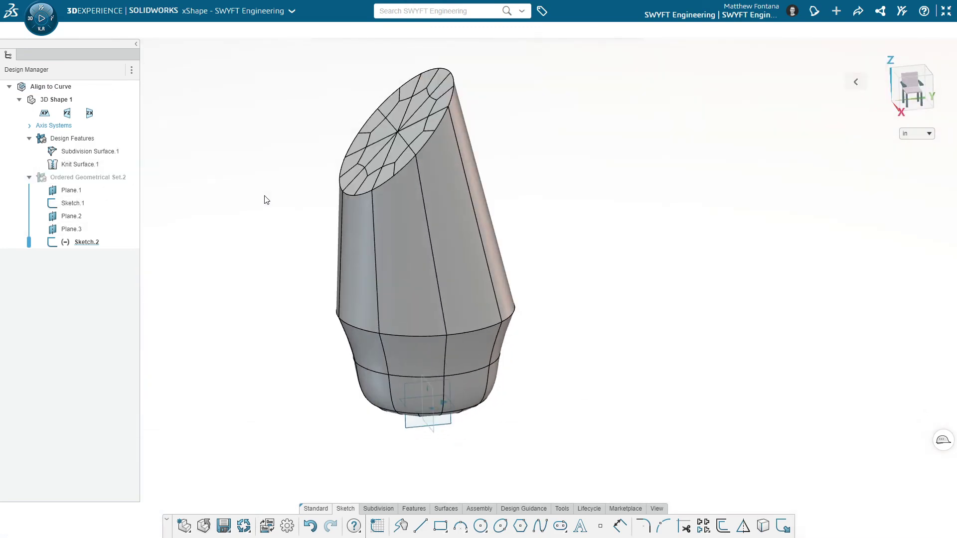